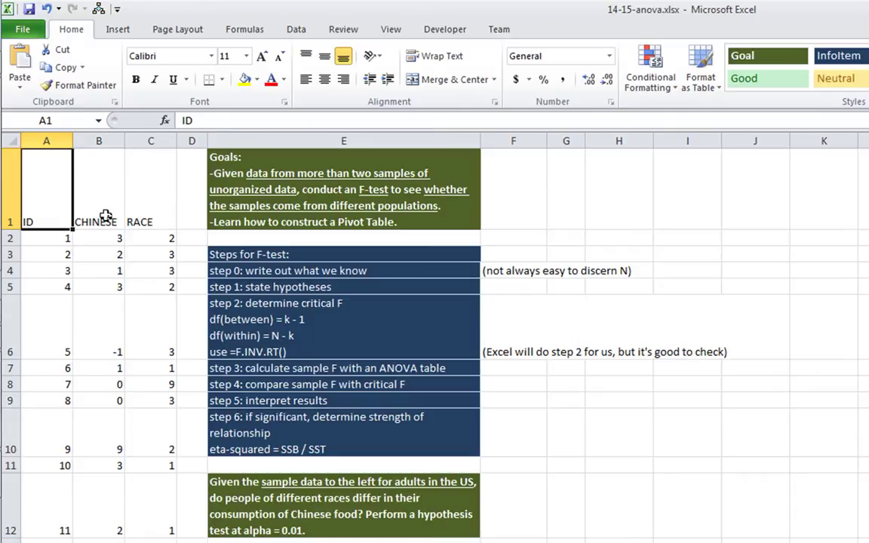
Step: Open the codebook sheet and examine the RACE question with its answer codes, including the one for Don't know / No answer
left_click(108, 216)
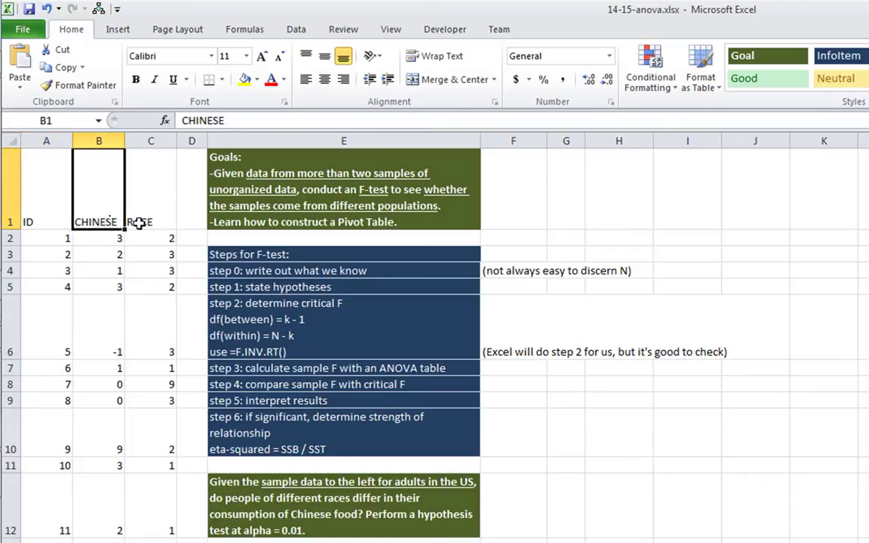
left_click(140, 221)
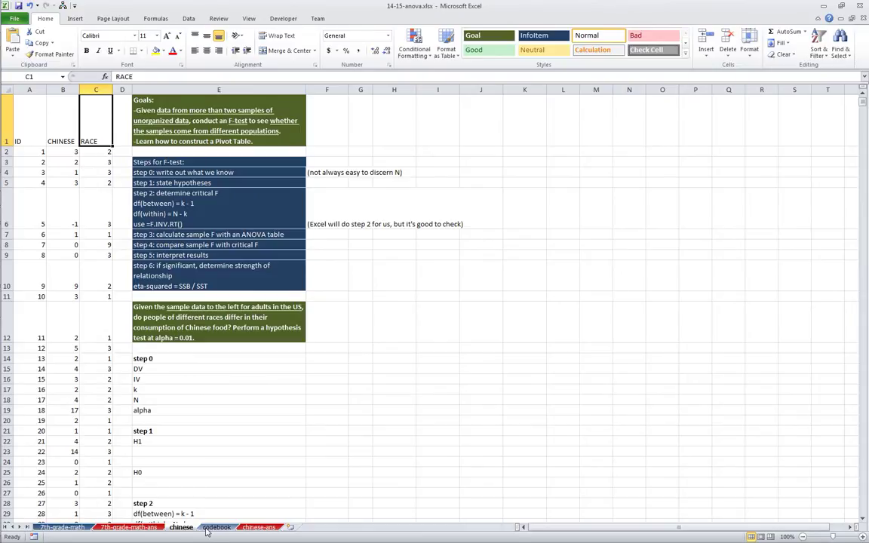
left_click(207, 531)
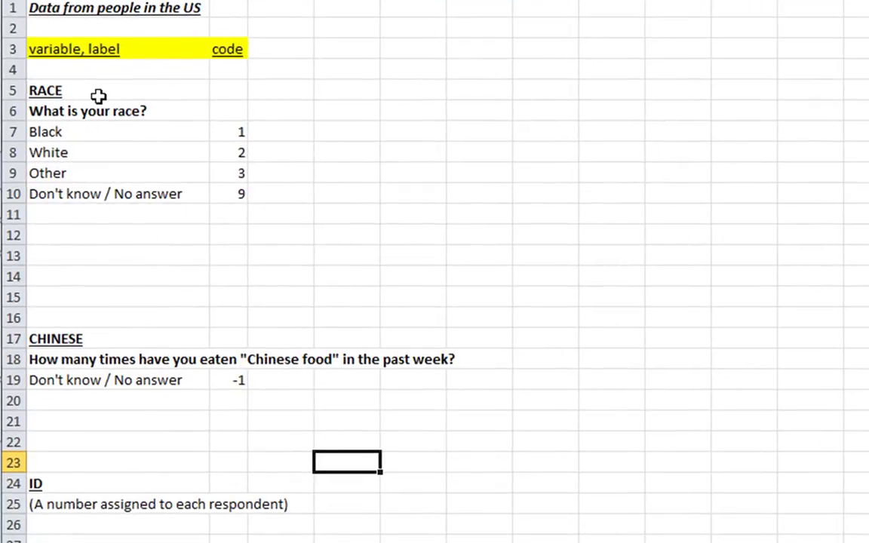
left_click(64, 125)
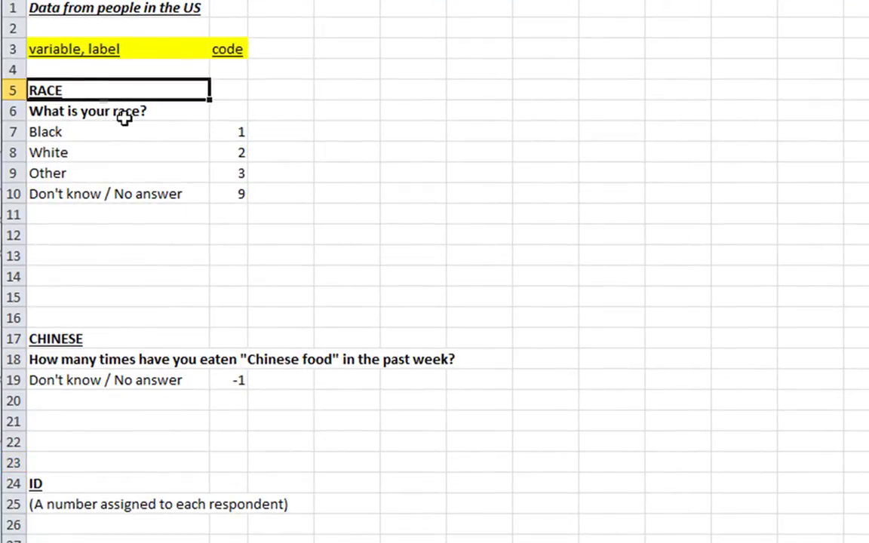
left_click(237, 137)
left_click(230, 152)
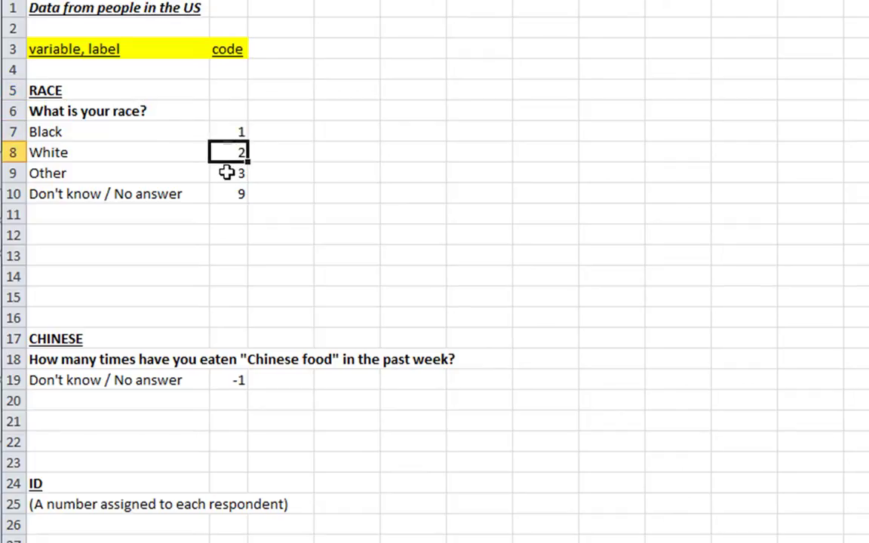
left_click(226, 172)
left_click(127, 193)
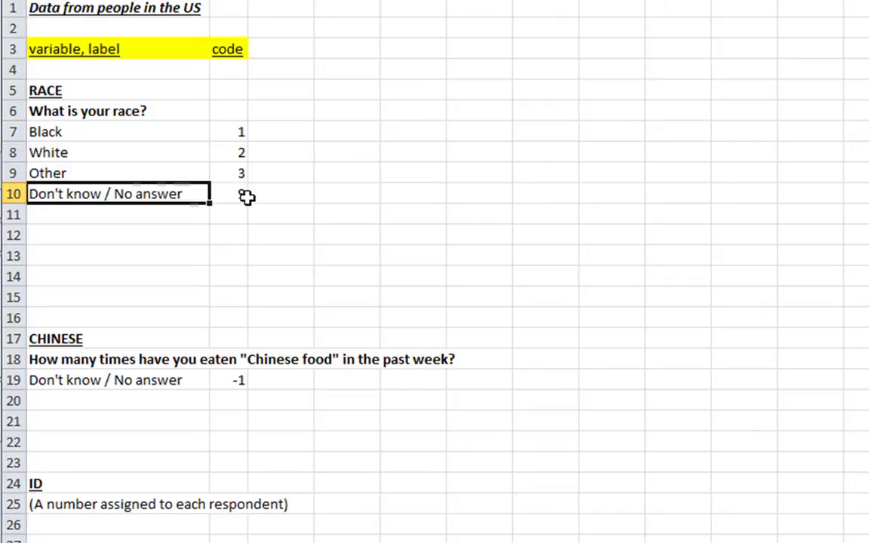
left_click(246, 195)
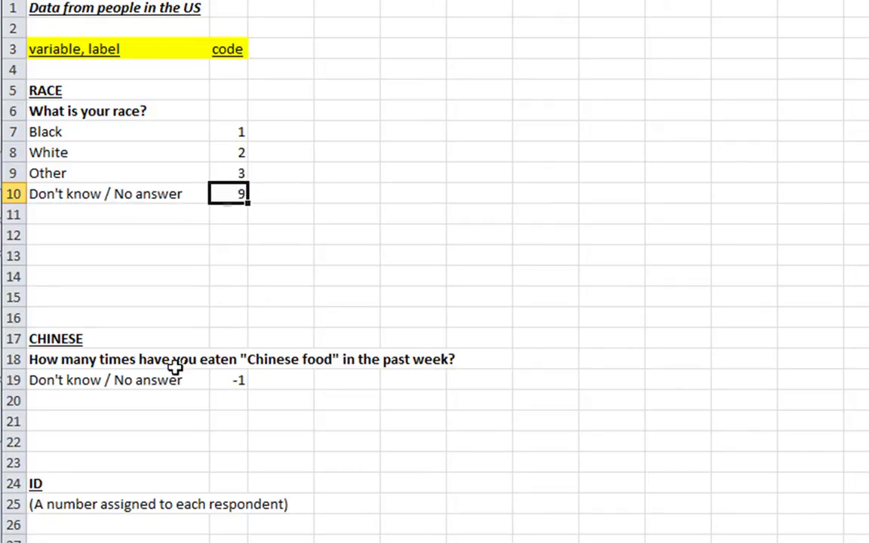
Step: Examine the codebook entries for CHINESE, including its question and Don't know / No answer code, and for ID
left_click(87, 340)
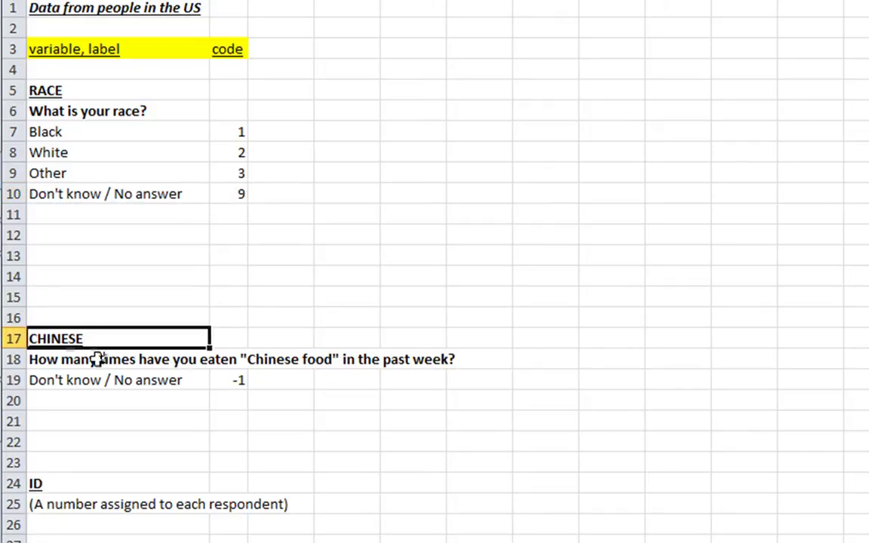
left_click(103, 361)
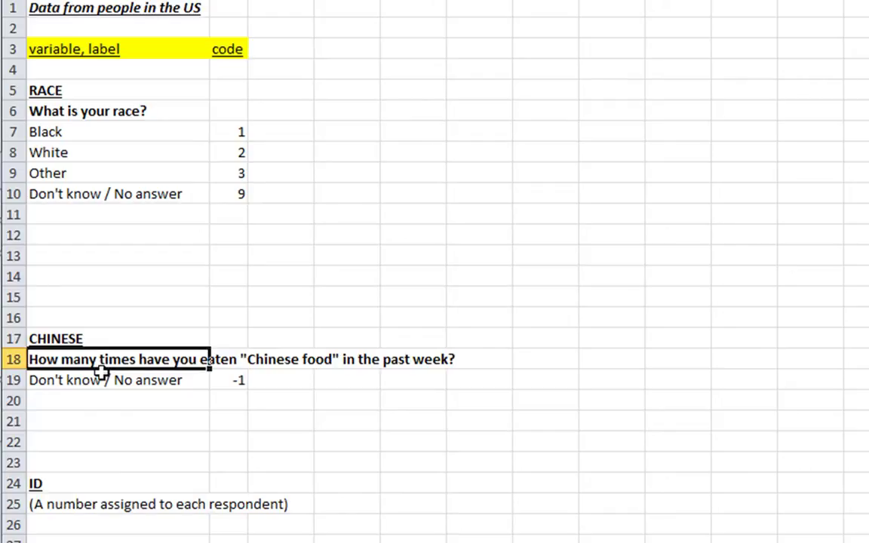
left_click(189, 386)
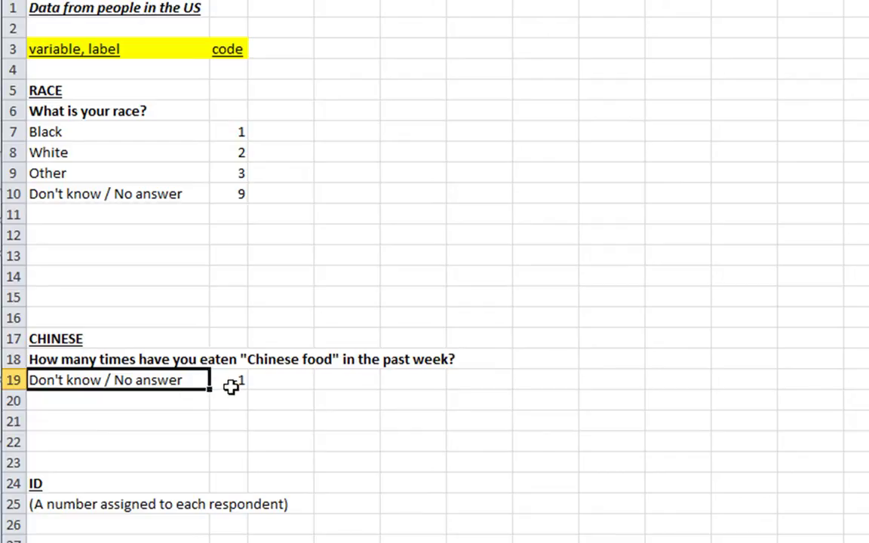
left_click(231, 386)
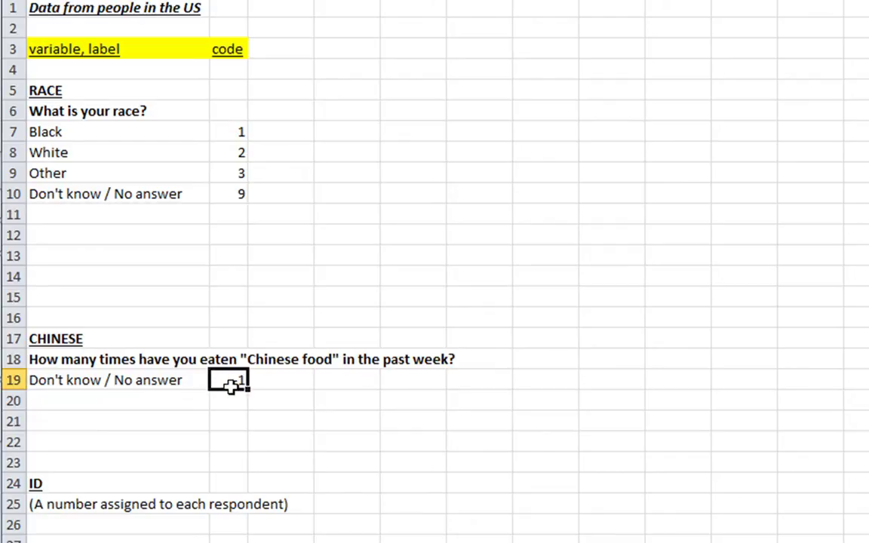
left_click(139, 483)
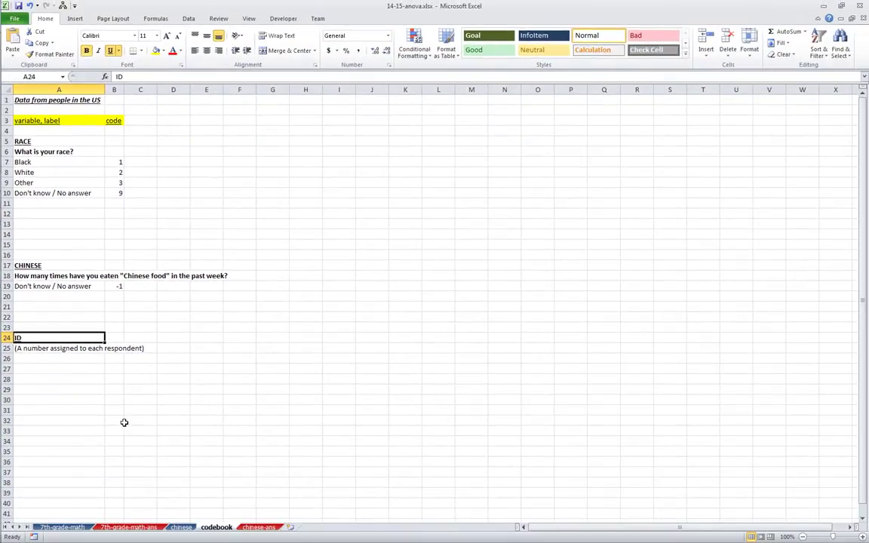
Step: Return to the chinese sheet and examine the stated goals and individual respondents' CHINESE and RACE values, including the missing-answer code
left_click(189, 529)
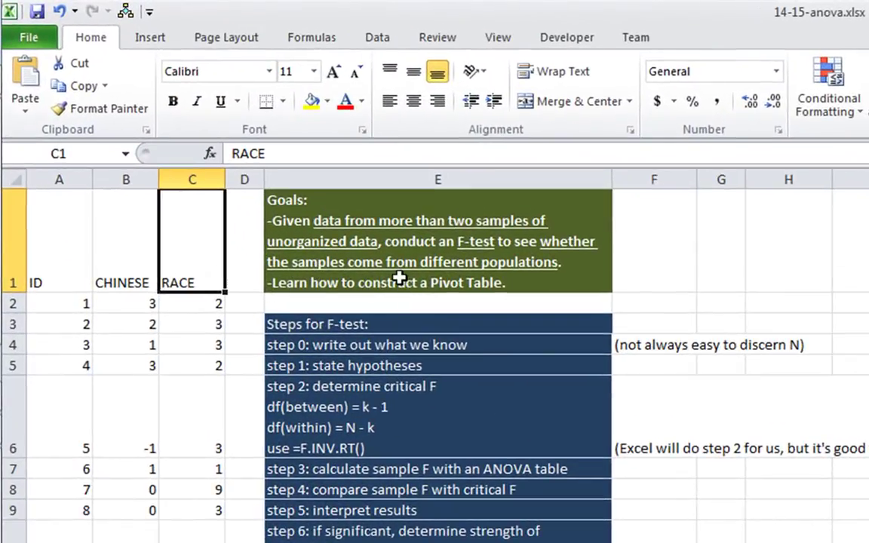
left_click(364, 253)
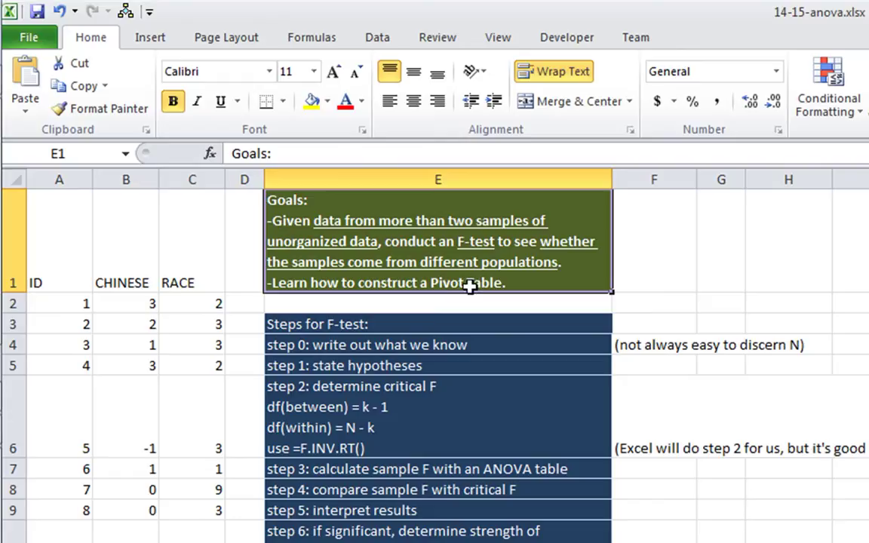
left_click(153, 305)
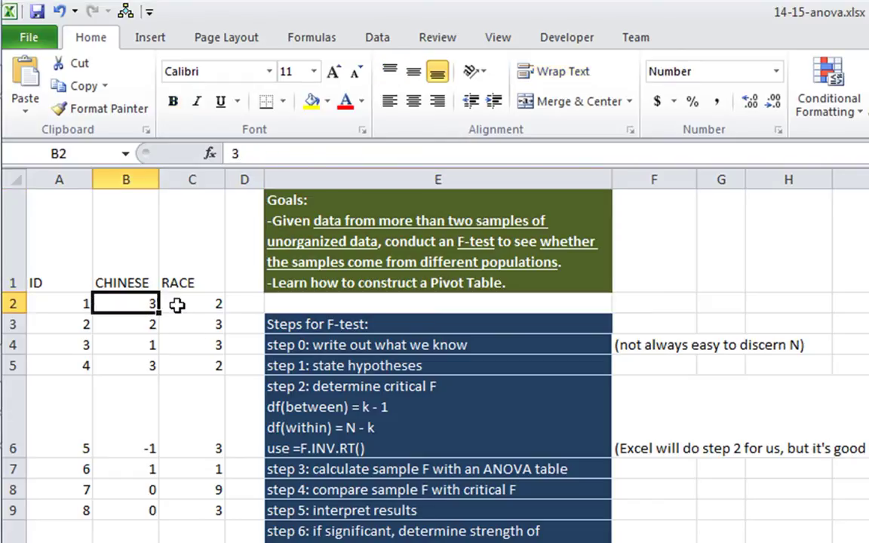
left_click(176, 304)
left_click(151, 305)
left_click(181, 302)
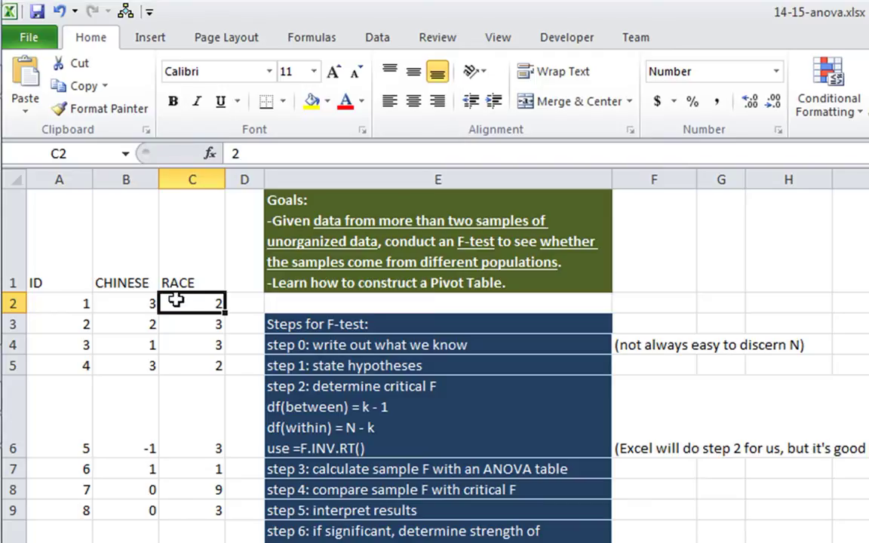
left_click_drag(140, 302, 113, 305)
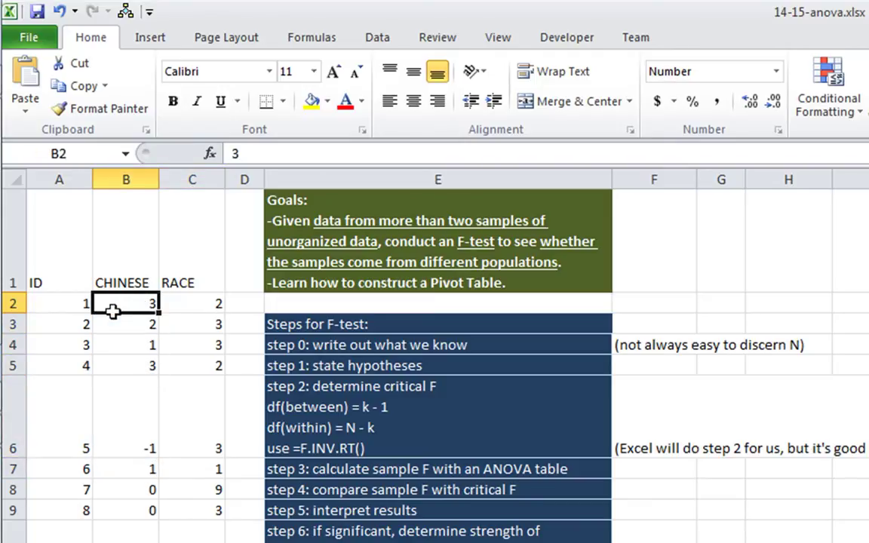
left_click(129, 364)
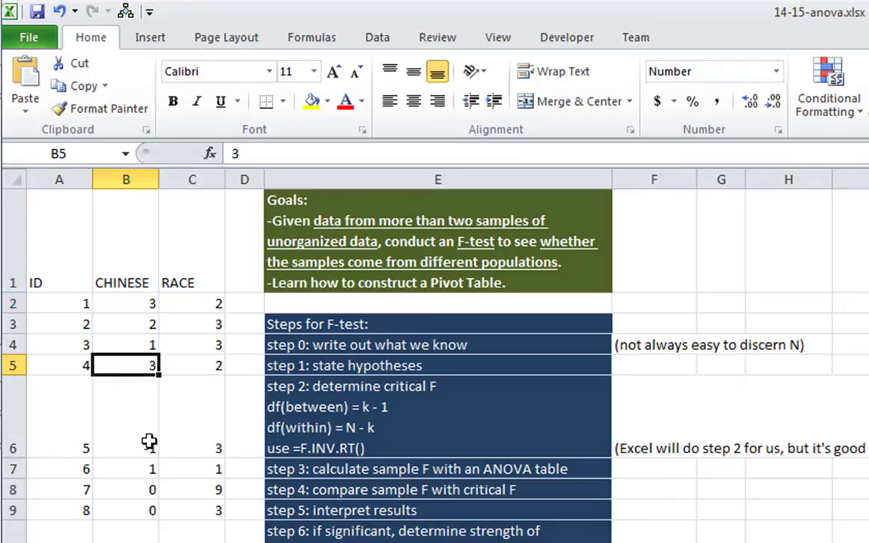
left_click(151, 489)
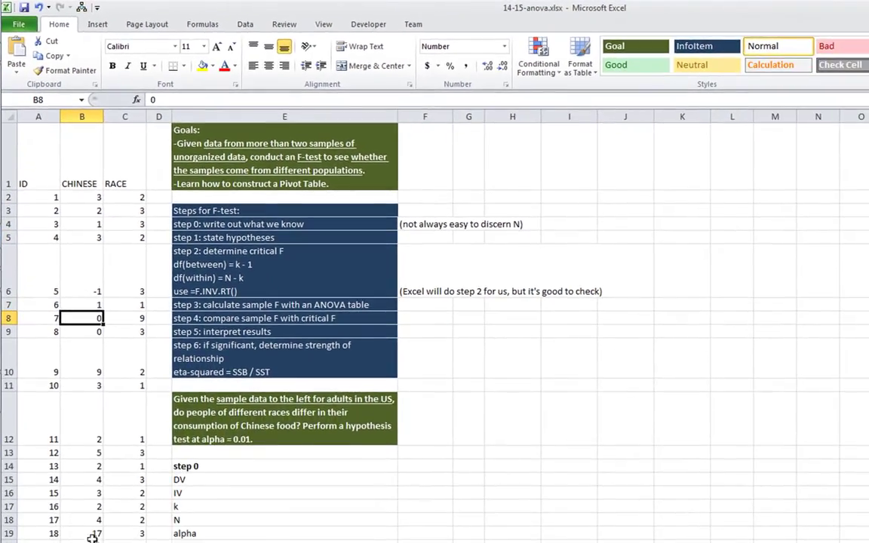
left_click(91, 535)
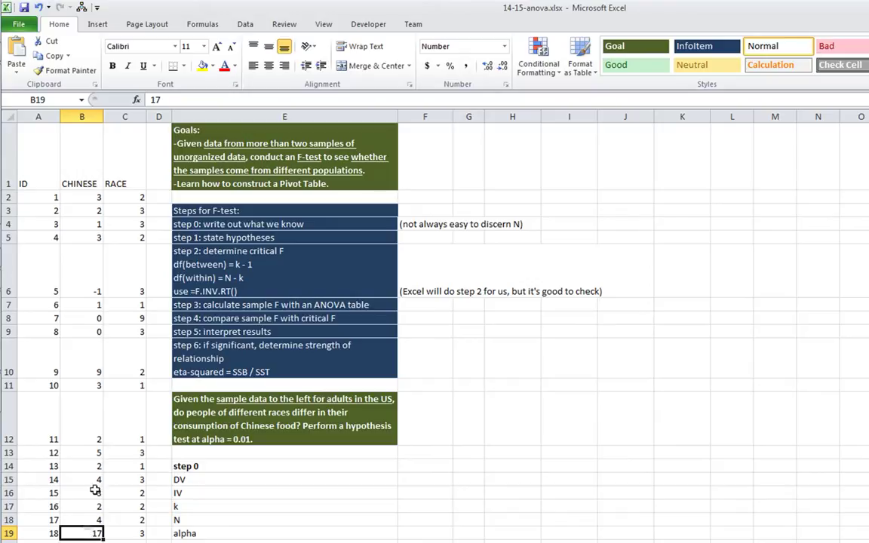
left_click(90, 291)
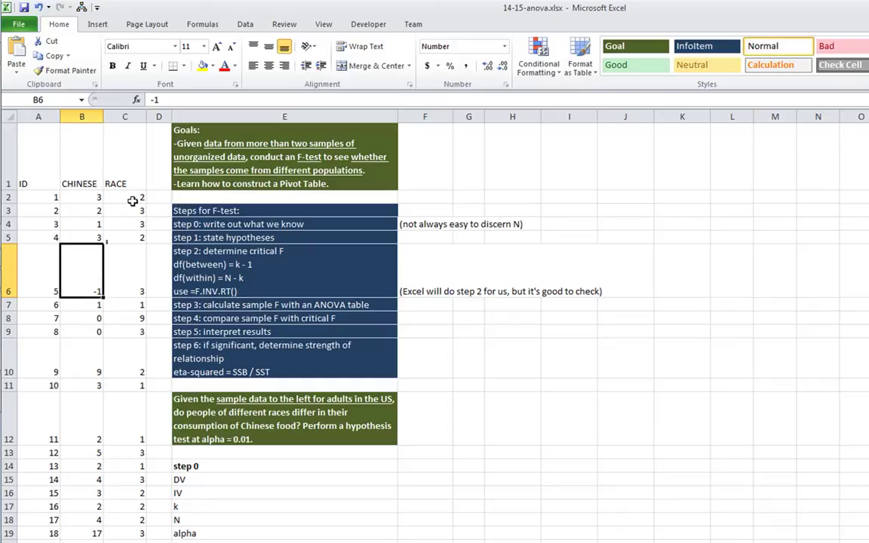
Step: Examine how the CHINESE and RACE columns are arranged, comparing each respondent's food count with the race code beside it
left_click_drag(130, 198, 132, 255)
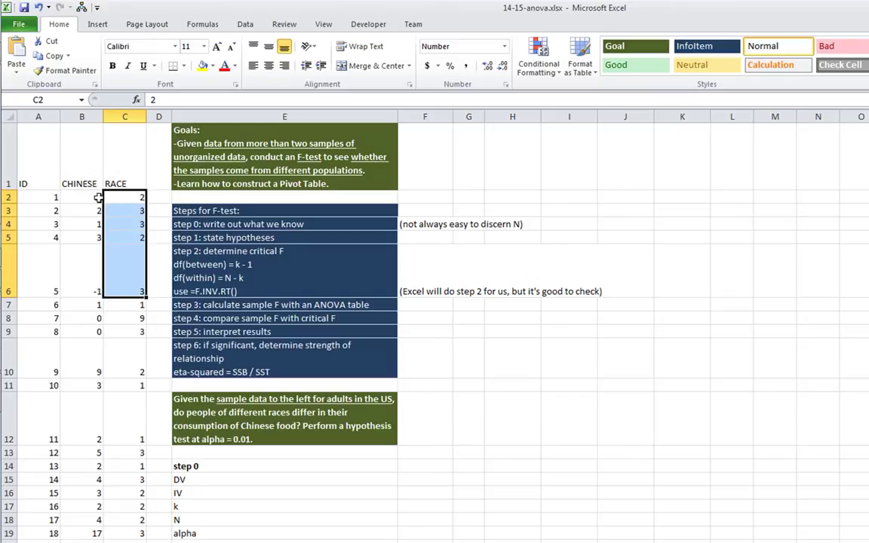
left_click(85, 172)
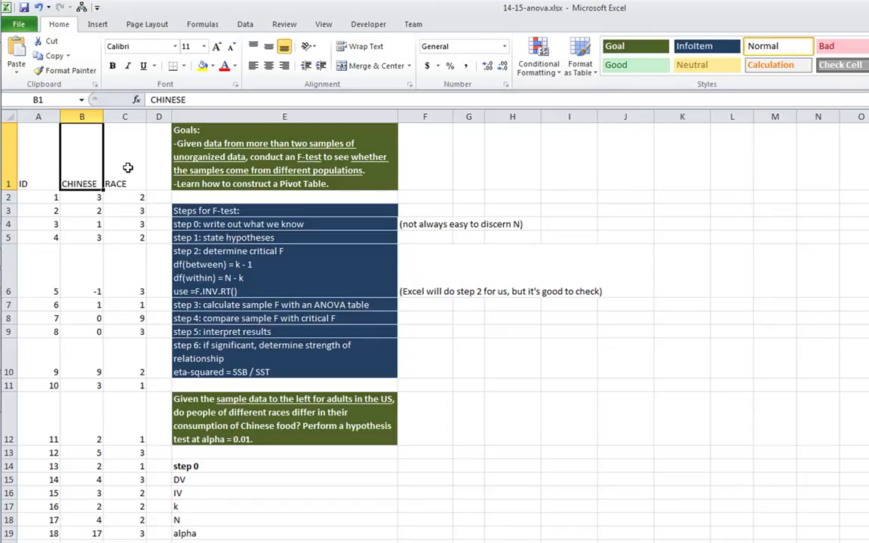
left_click_drag(128, 167, 121, 400)
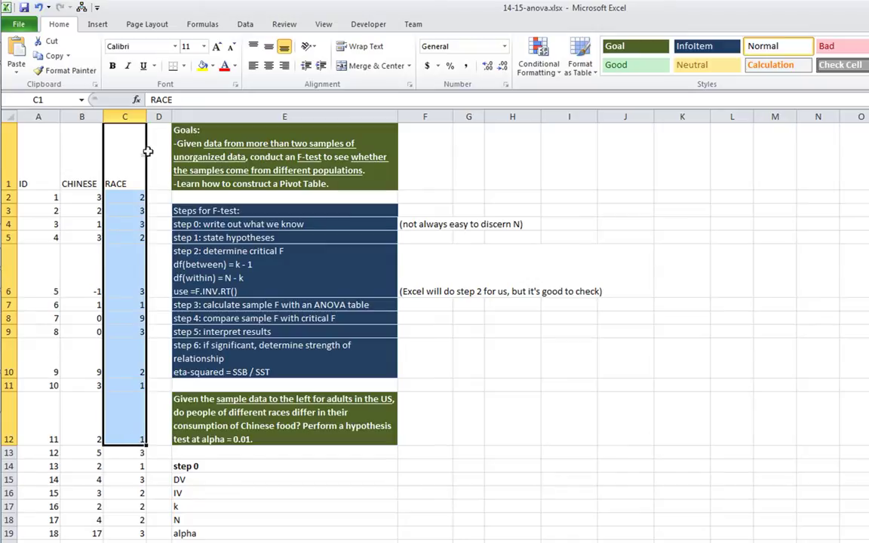
left_click_drag(155, 159, 161, 408)
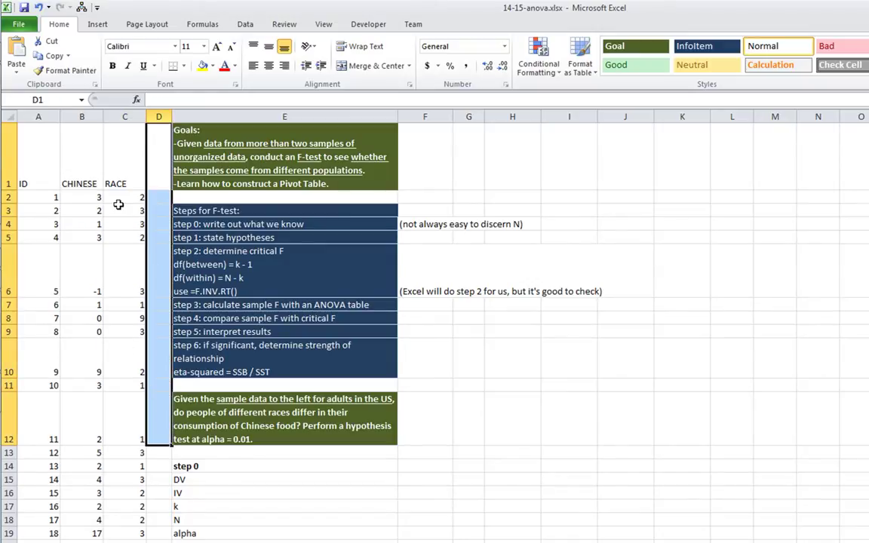
left_click(118, 205)
left_click_drag(89, 196, 89, 383)
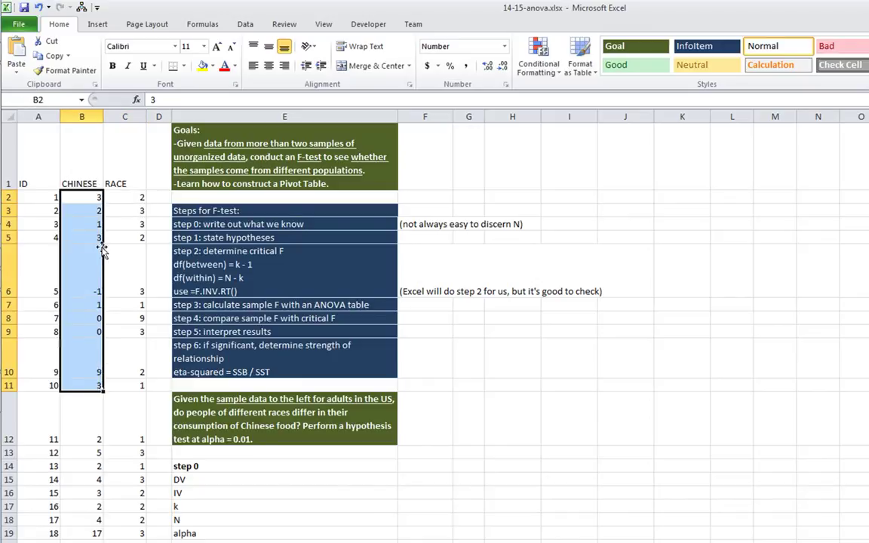
left_click(134, 199)
left_click(91, 195)
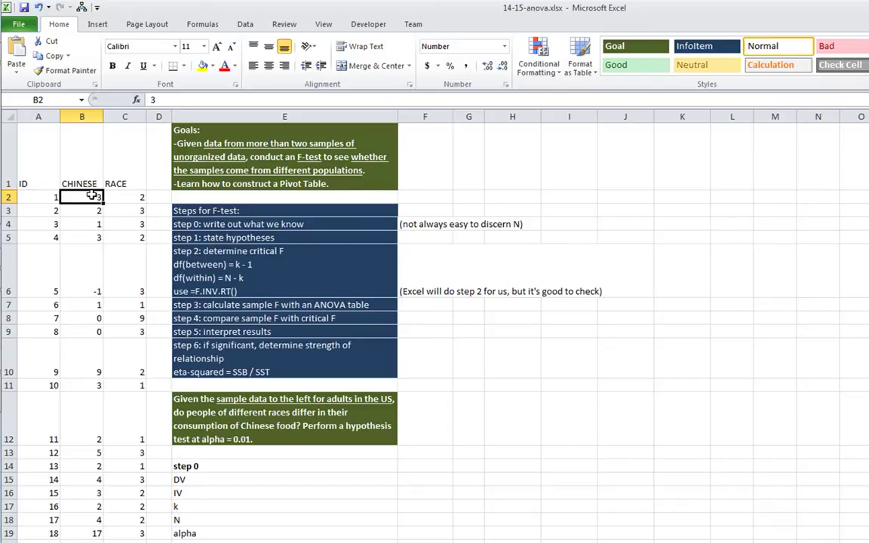
left_click_drag(83, 162, 90, 283)
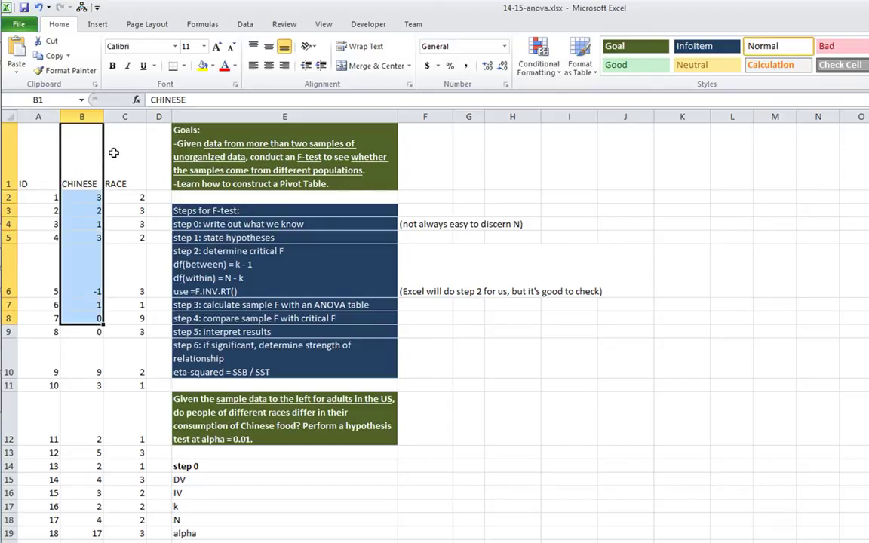
left_click_drag(113, 154, 128, 270)
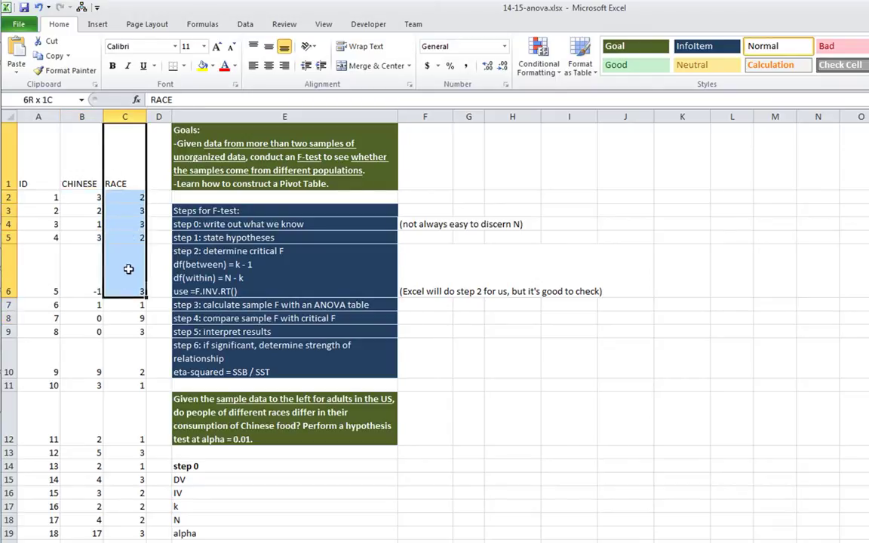
Step: Fill in the DV row under step 0 with "consumption of Chinese food" and "interval" in the cell beside it
left_click(238, 184)
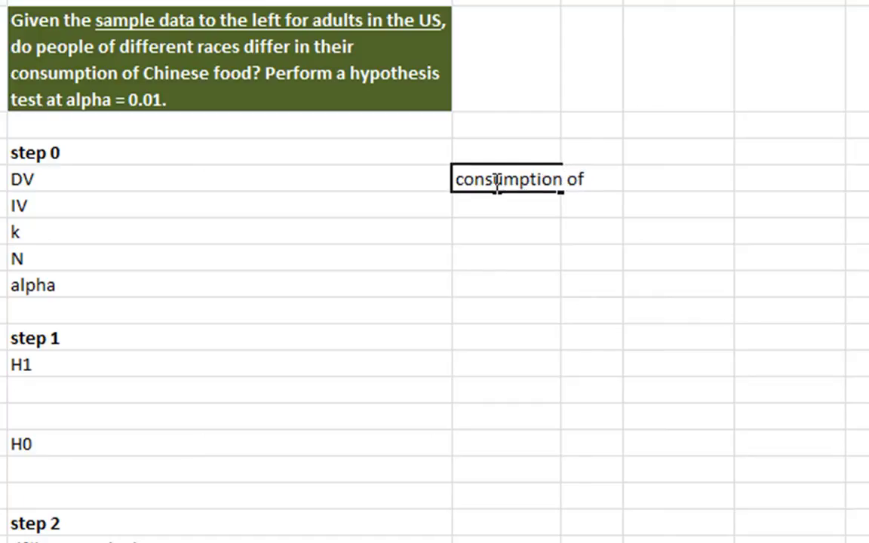
type("inese ")
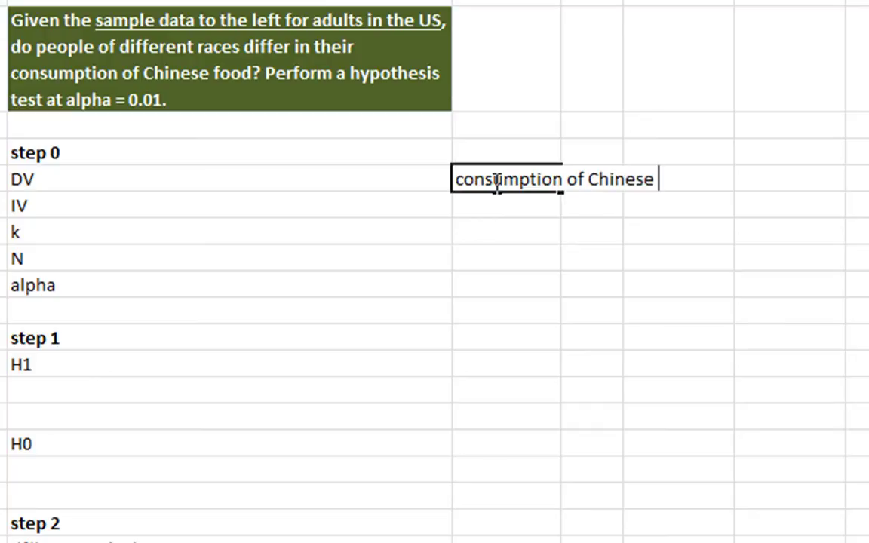
type("food")
key("Tab")
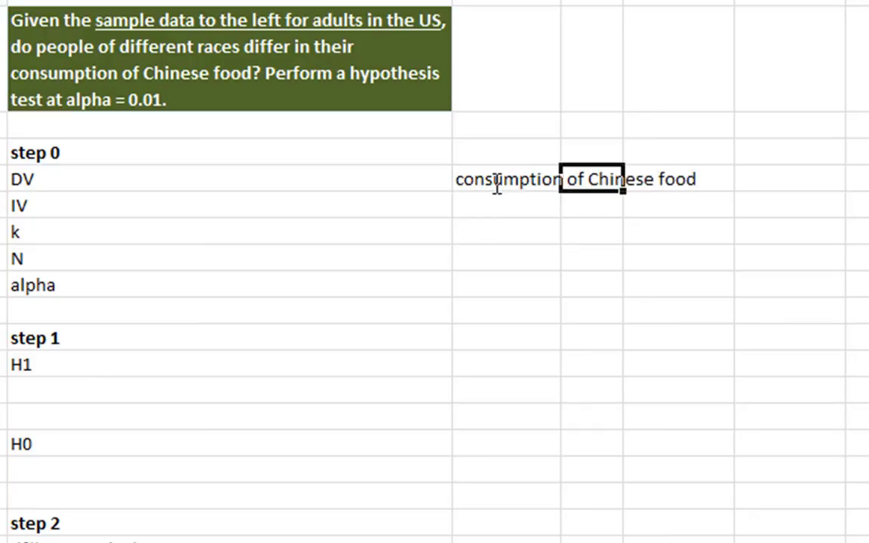
type("interval")
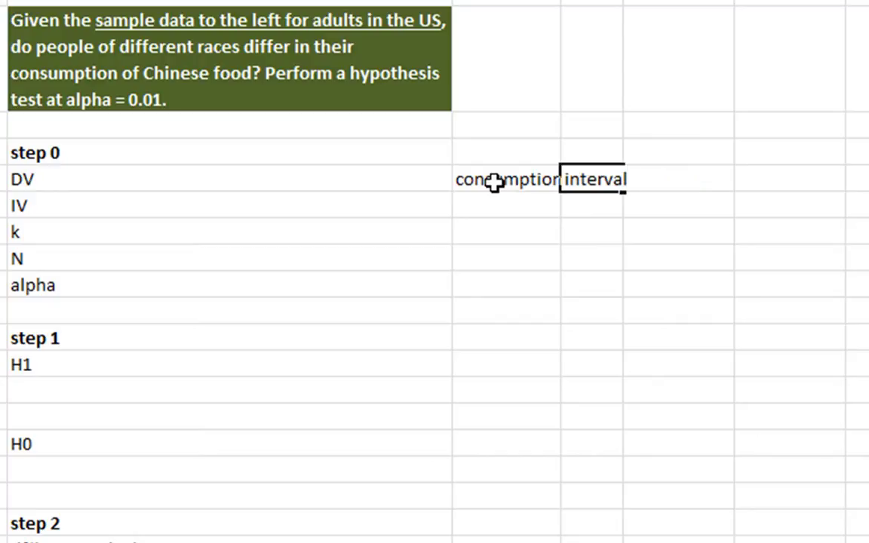
key("Return")
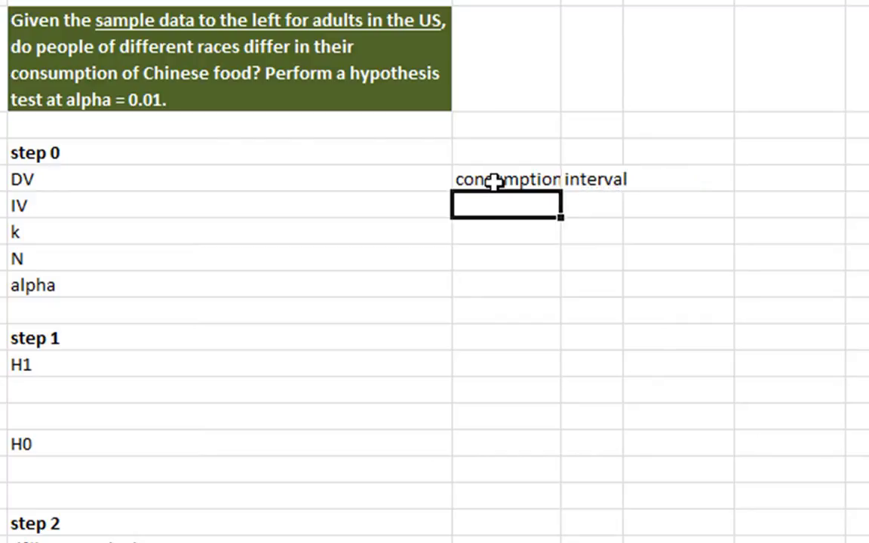
Step: Fill in the IV row under step 0 with "race (black, white, other)" and "nominal" in the cell beside it
type("race")
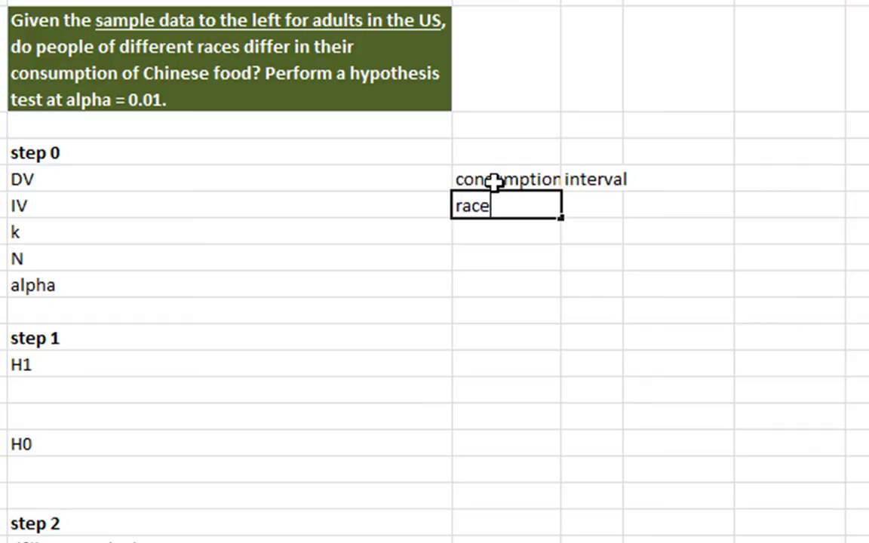
type(" (black")
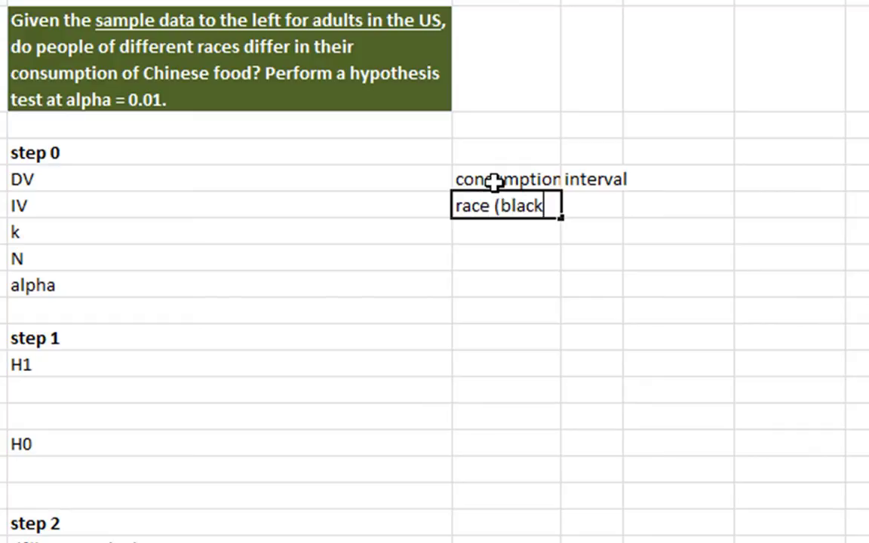
type(", white, other)")
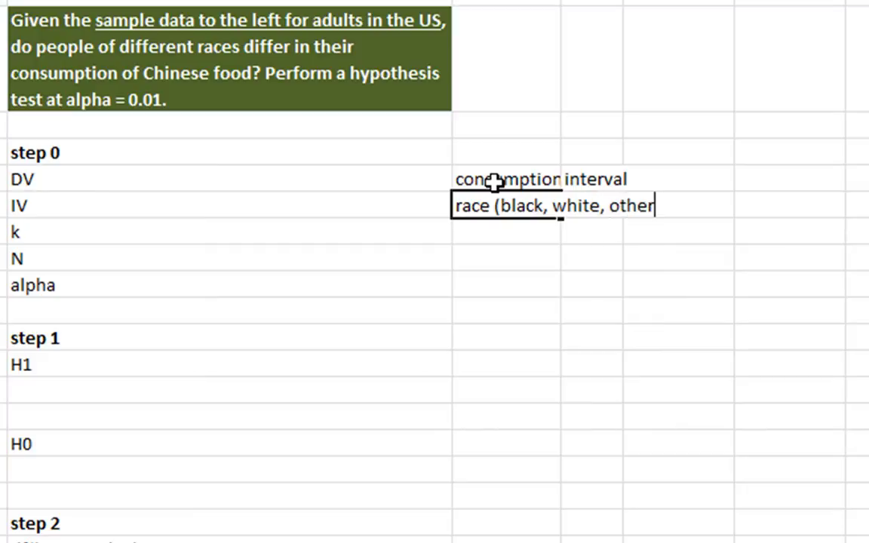
key("Tab")
type("nomin")
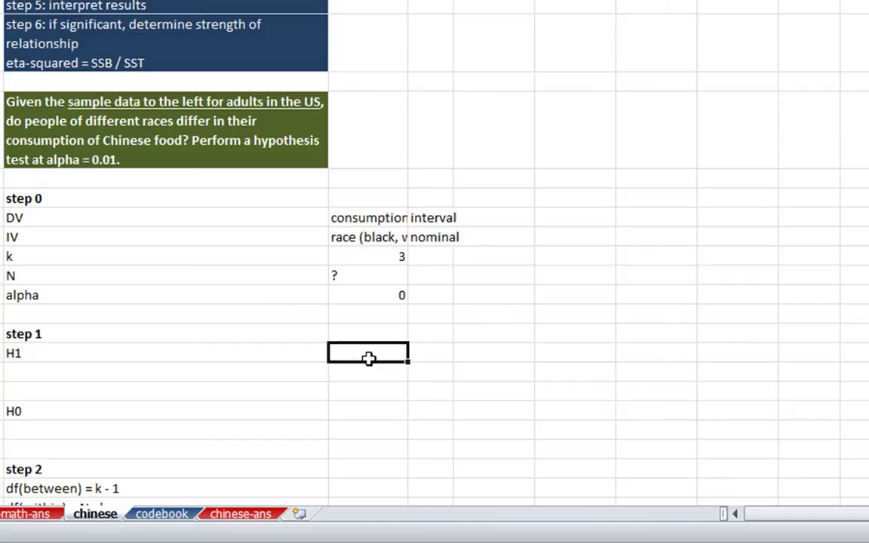
Step: Enter the H1 statement under step 1: "On average, people of different races differ in their consumption of Chinese food."
type("On average, people of ")
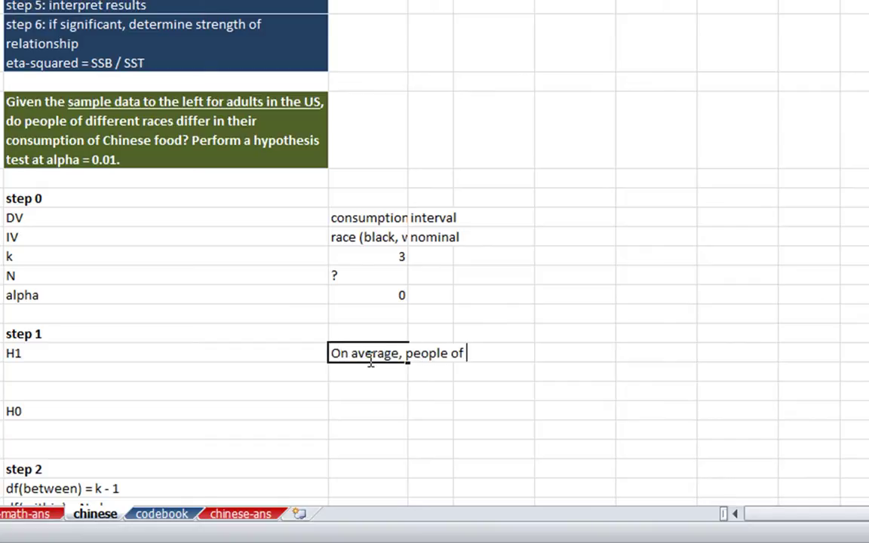
type("different ra")
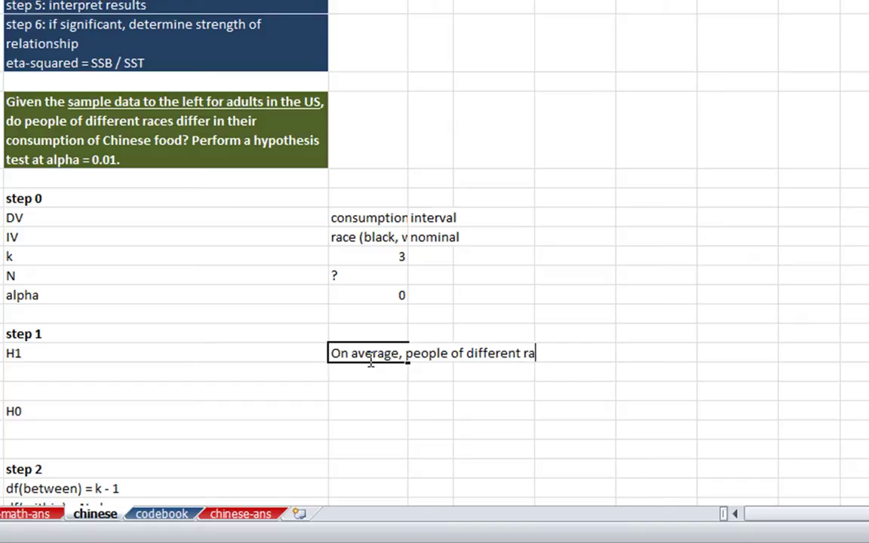
type("ces differ in their c")
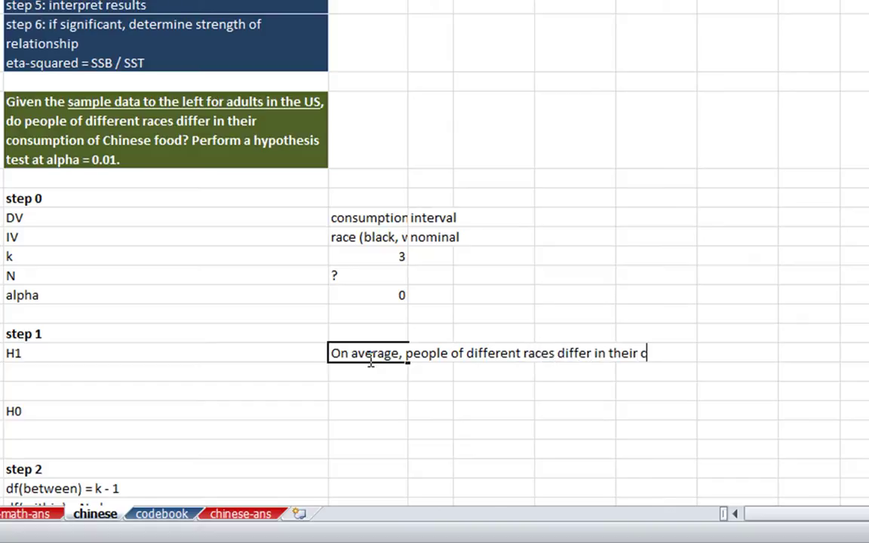
type("onsumptio")
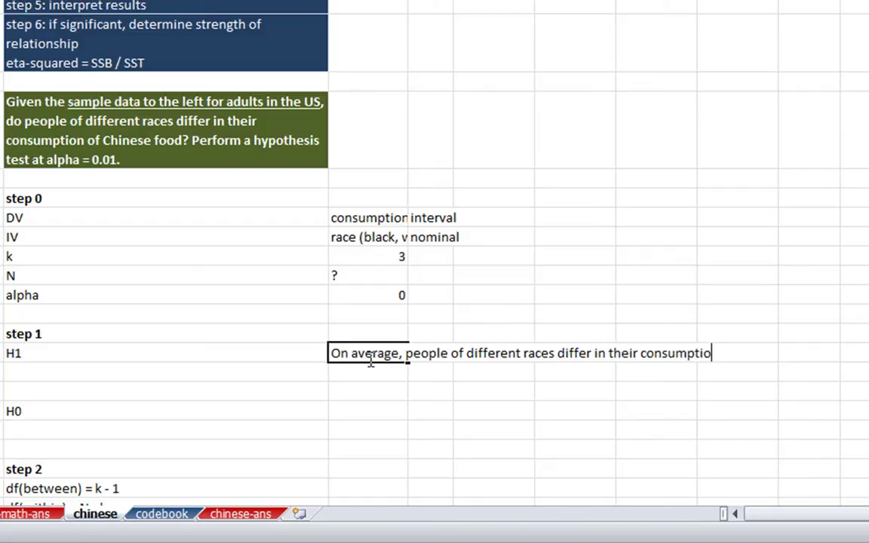
type("n of Chinese food")
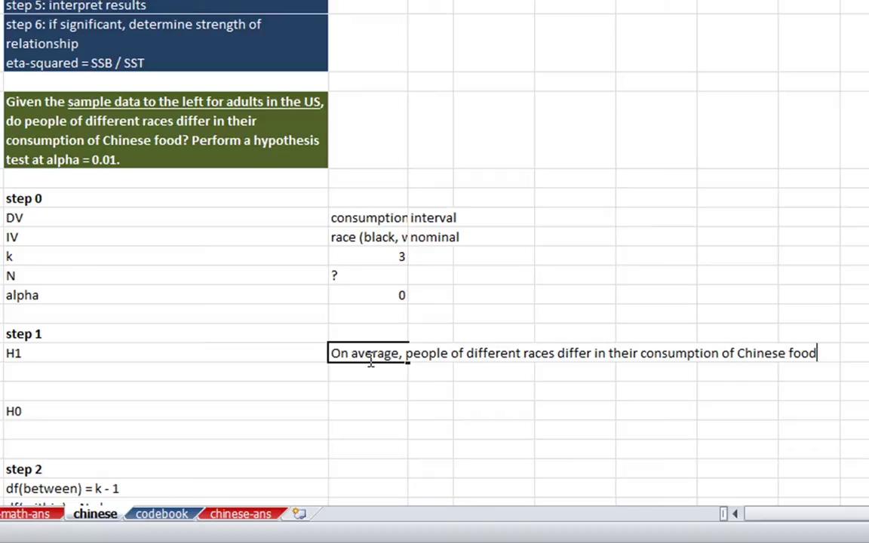
type(".")
key("Return")
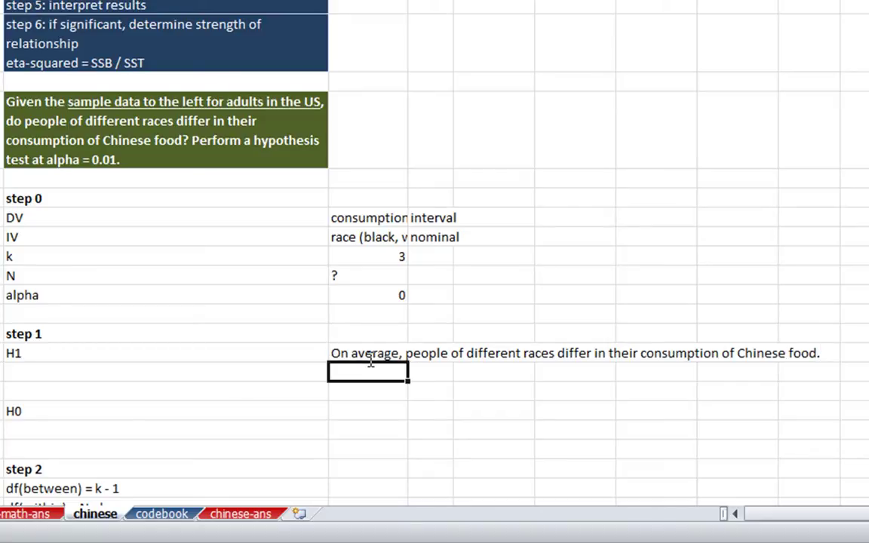
Step: Copy the H1 statement to the H0 row and reword it to say people of different races "do not differ" in their consumption
left_click(369, 359)
key("ctrl+c")
key("Down")
key("Down")
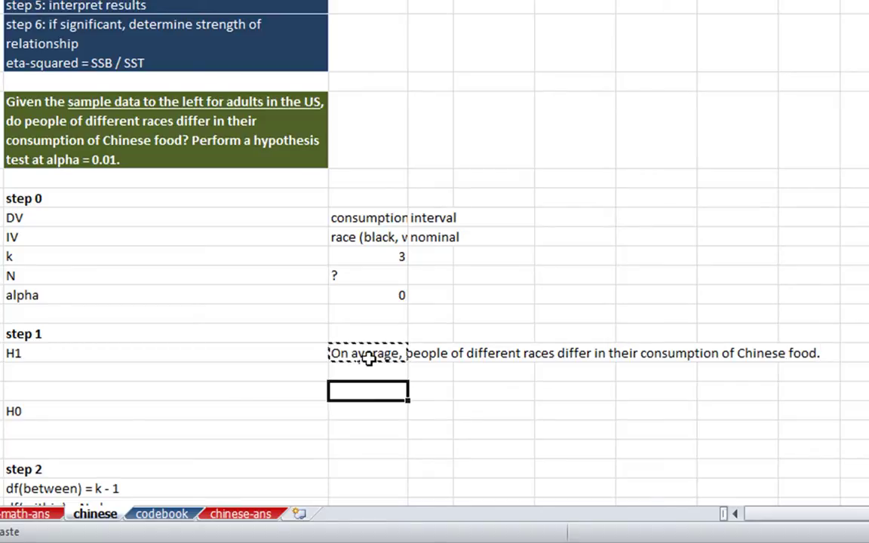
key("ctrl+v")
key("F2")
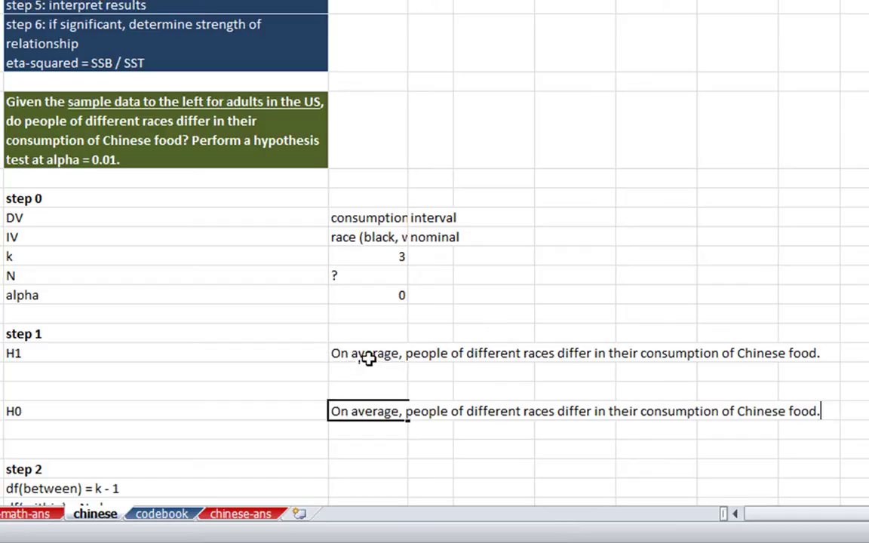
key("BackSpace")
key("ctrl+Left")
key("ctrl+Left")
key("ctrl+Left")
key("ctrl+Left")
key("ctrl+Left")
key("ctrl+Left")
key("ctrl+Left")
type("do not")
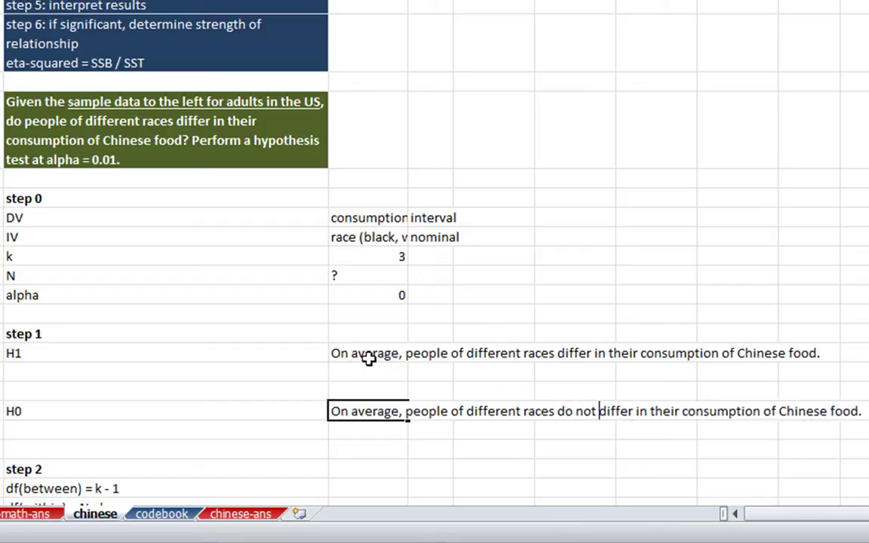
key("Return")
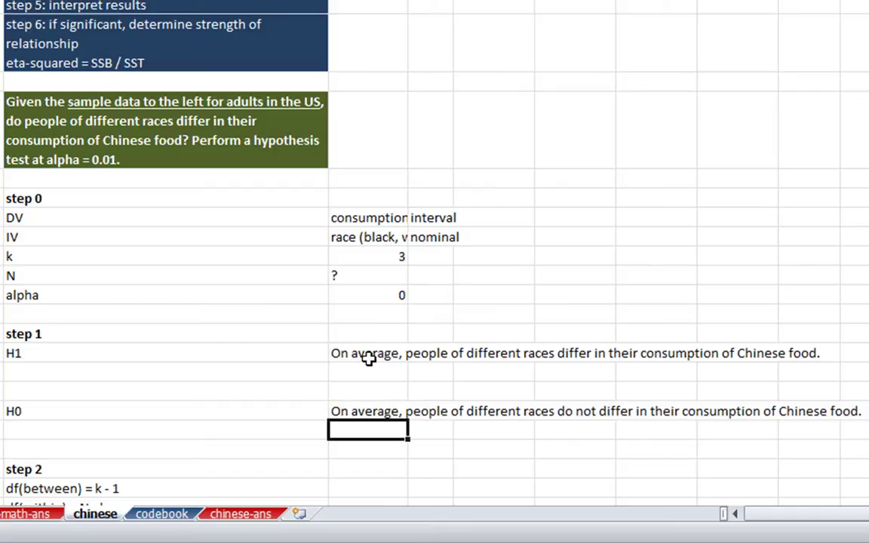
Step: Enter the symbolic null hypothesis "u1=u2=u2" in the cell below the H0 statement
type("u1=")
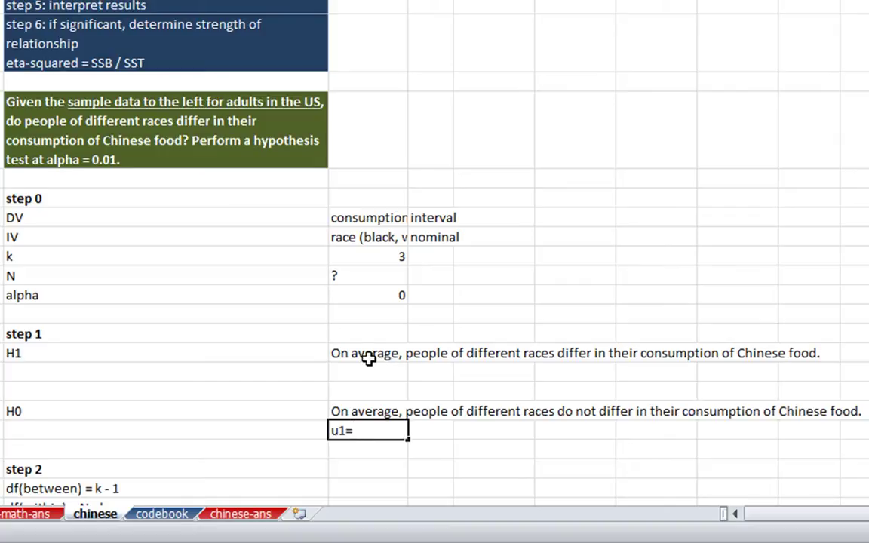
type("u2=u2")
key("Up")
Step: Enter "at least one of the means differs from the others" in the cell below the H1 statement
key("Up")
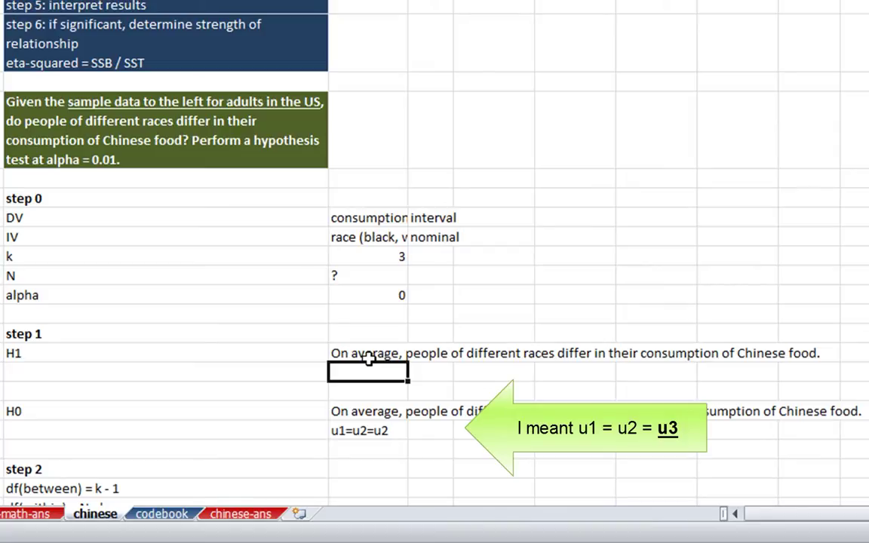
key("F2")
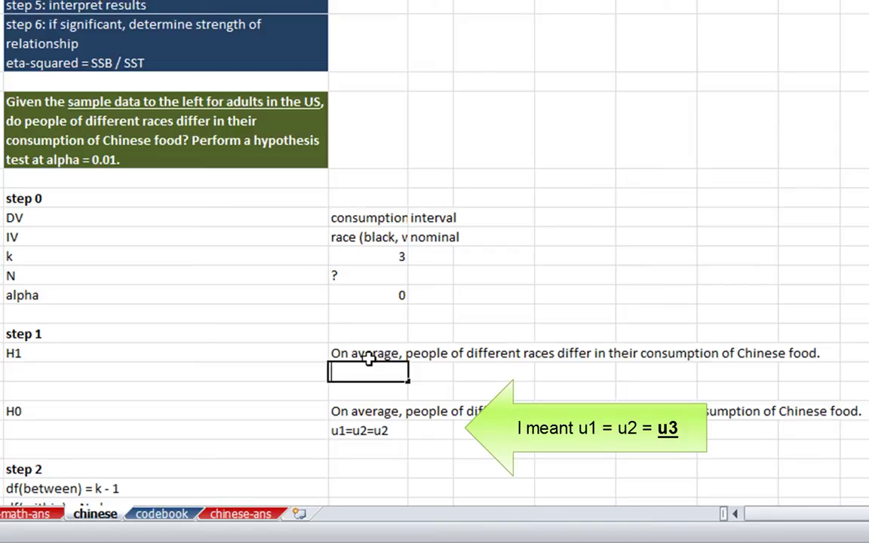
type("at least one")
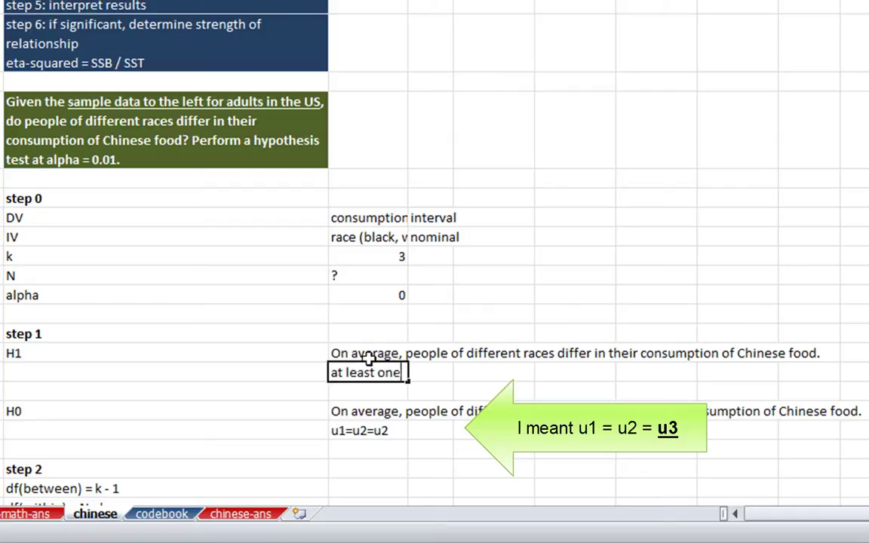
type(" of the mea")
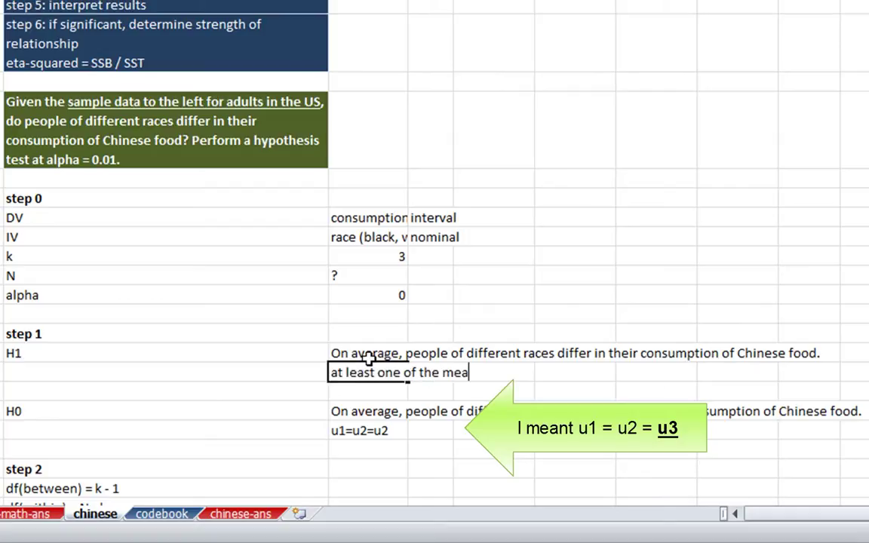
type("ns differ")
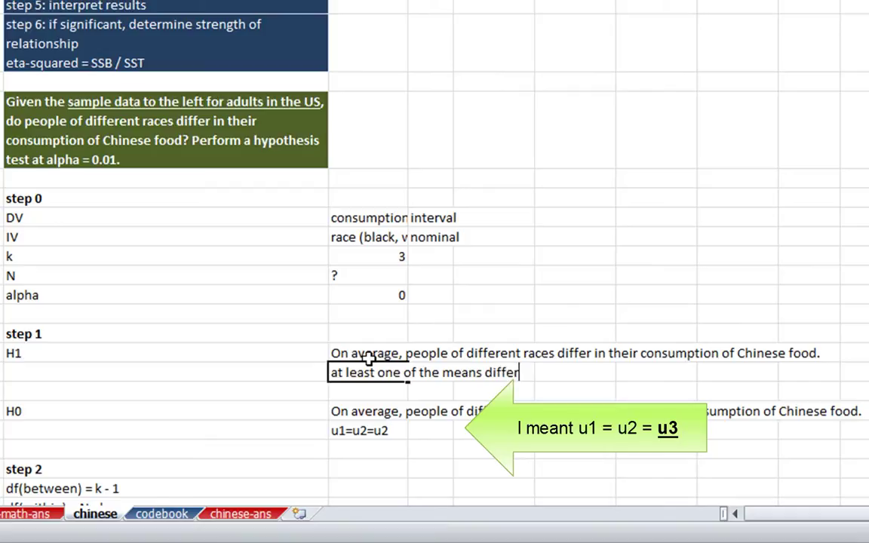
type("s from the other")
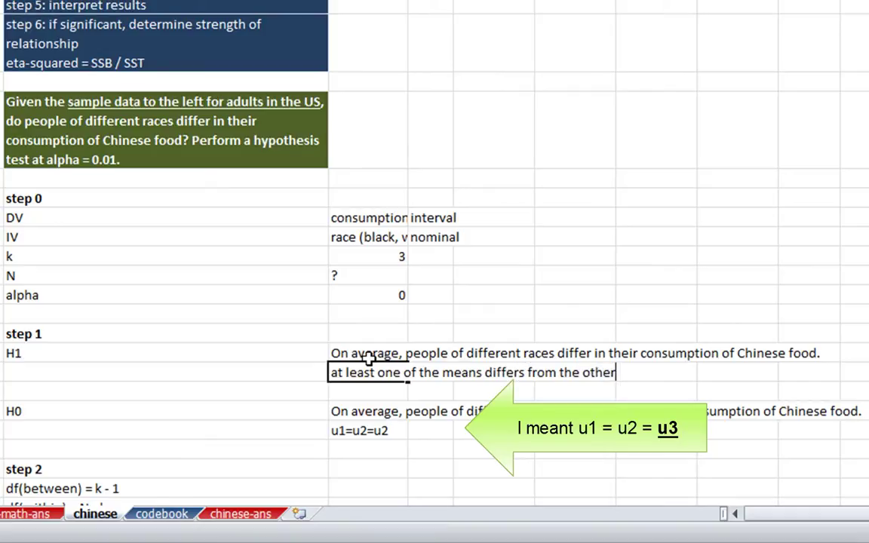
type("s")
key("Return")
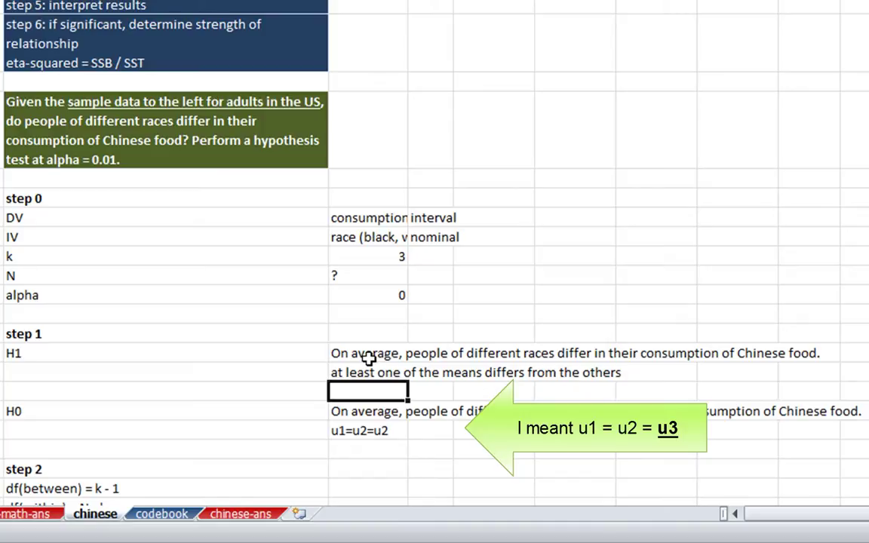
Step: Fill in the step 2 degrees of freedom with formulas: =F17-1 for df(between) and N minus k for df(within)
key("Down")
key("Down")
key("Down")
key("Down")
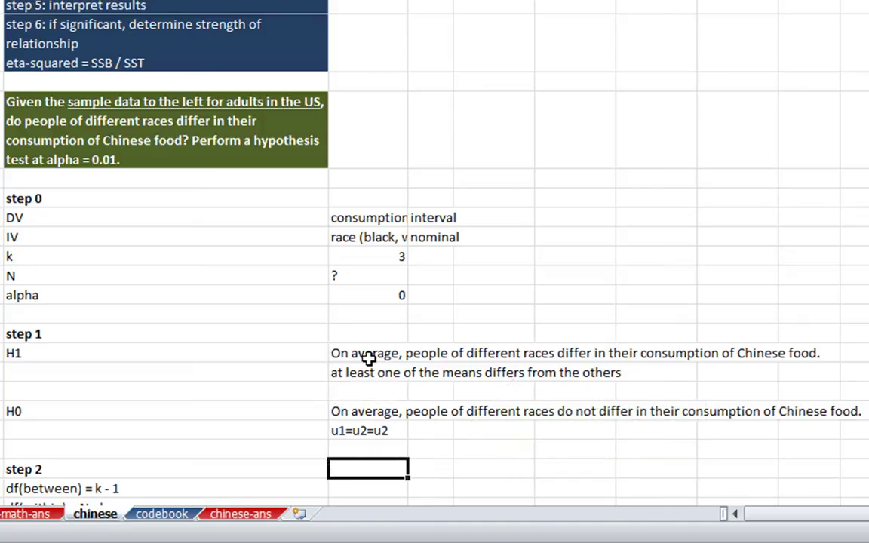
key("Down")
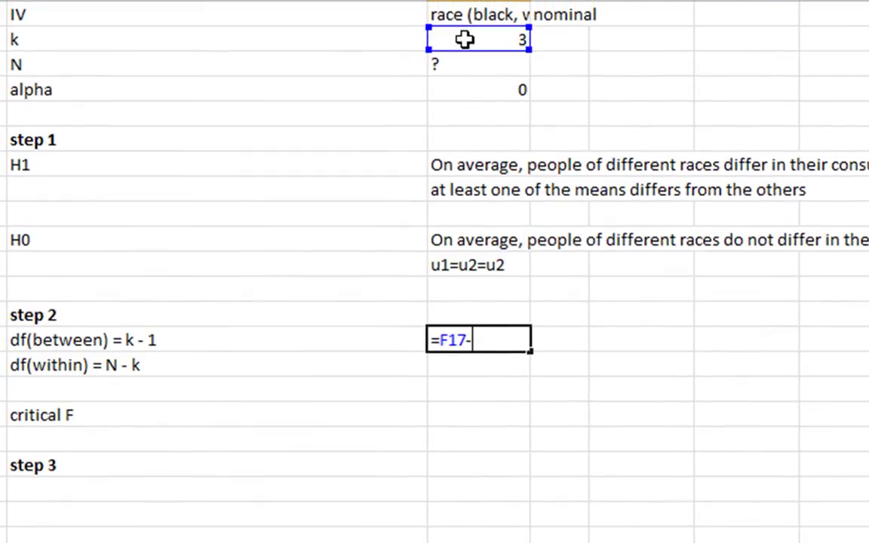
key("Return")
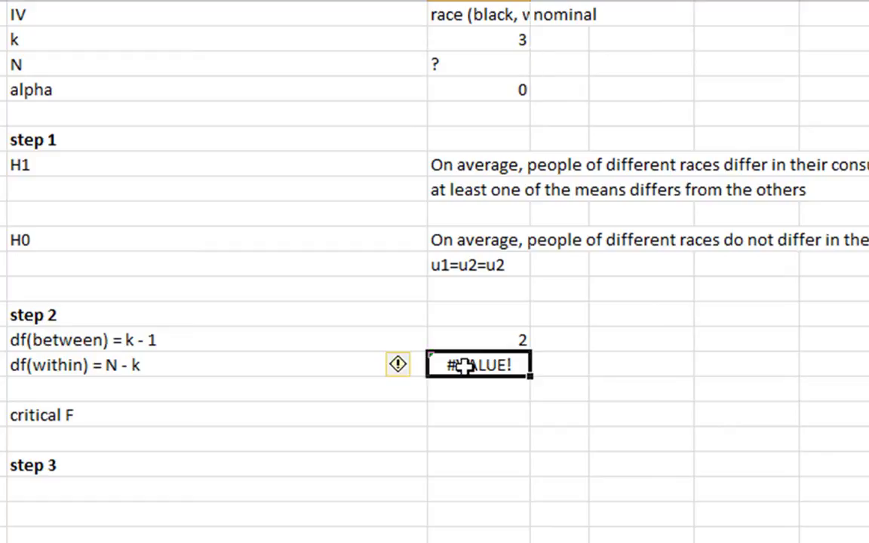
Step: Calculate critical F with F.INV.RT, using the alpha cell F19 as probability and the df(between) and df(within) cells as degrees of freedom
left_click(476, 418)
type("=")
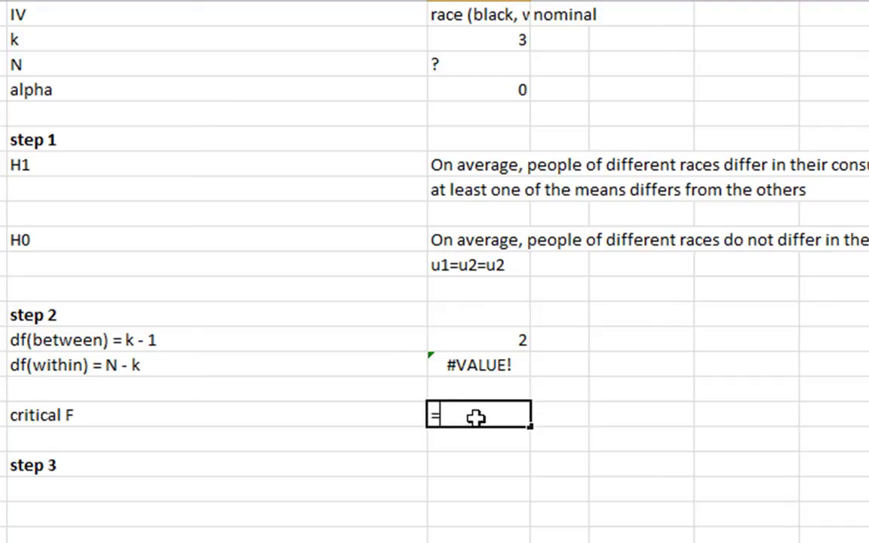
type("f.")
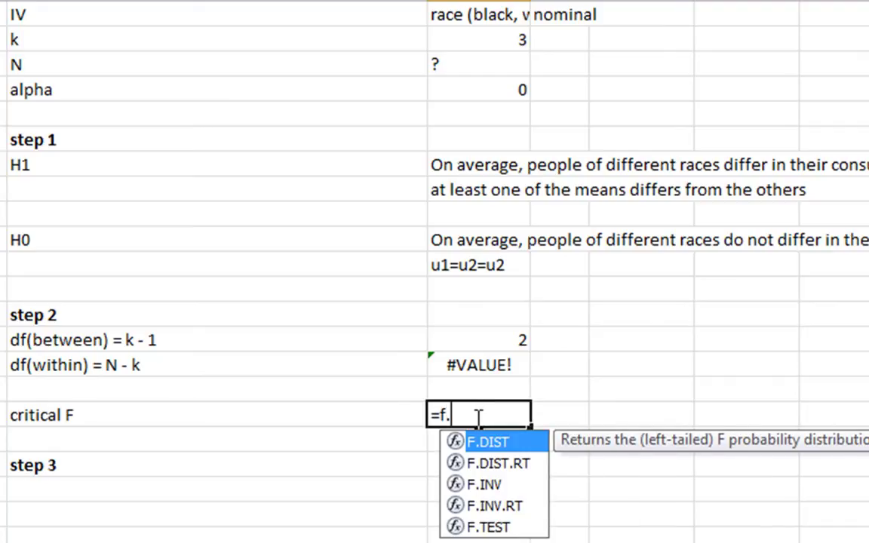
key("Down")
key("Down")
key("Down")
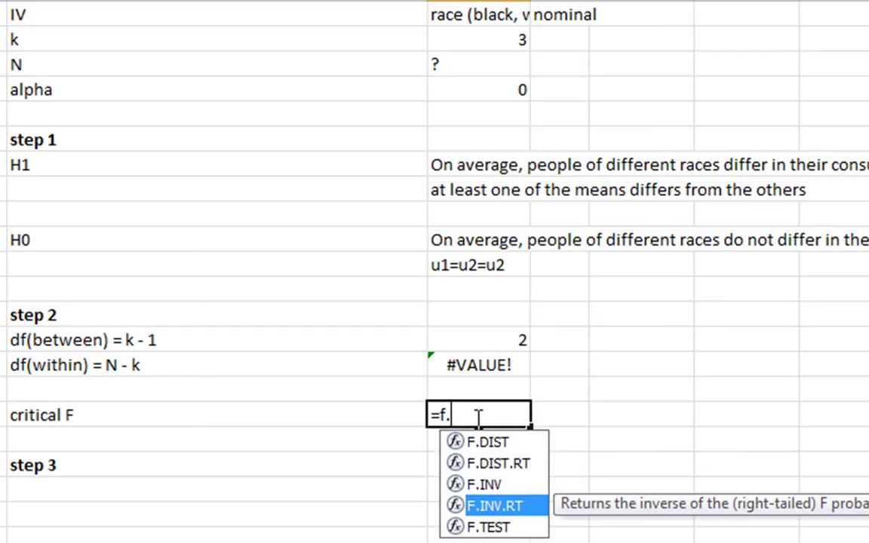
key("Tab")
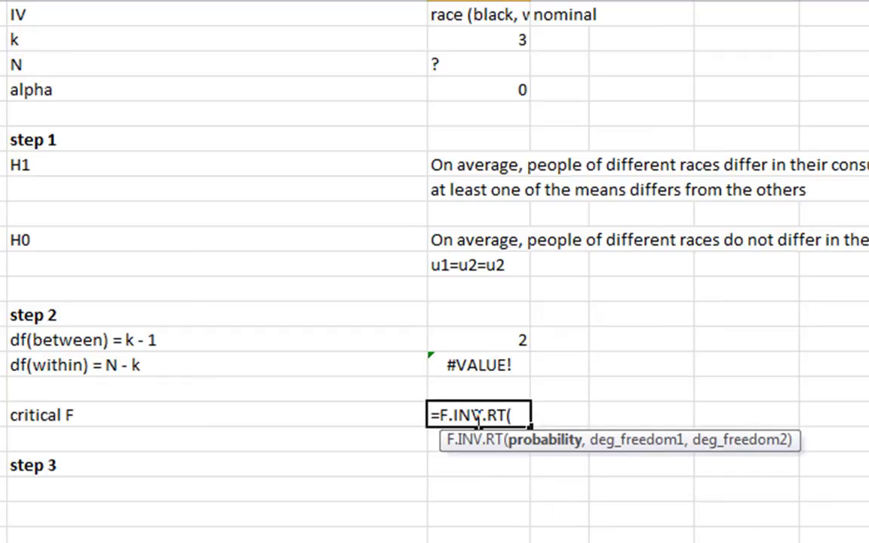
left_click(490, 89)
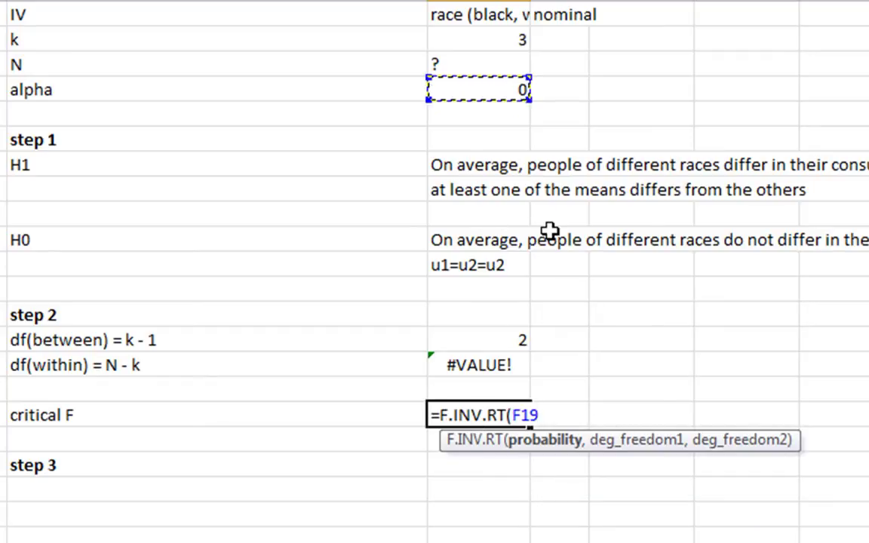
type(",")
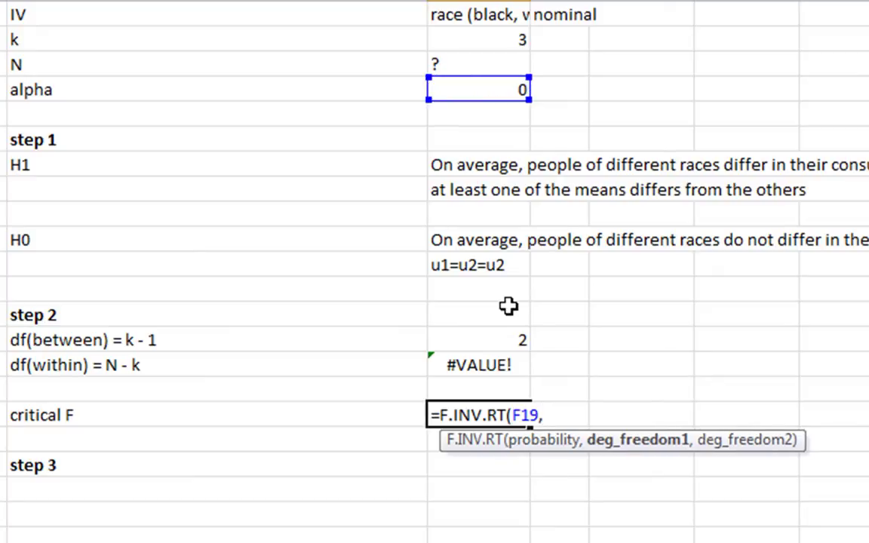
left_click(502, 334)
type(",")
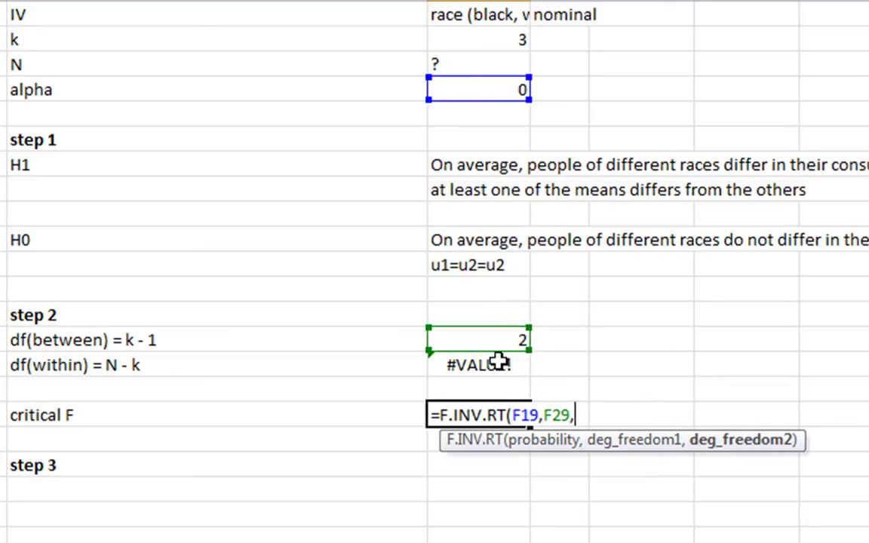
left_click(500, 363)
key("Return")
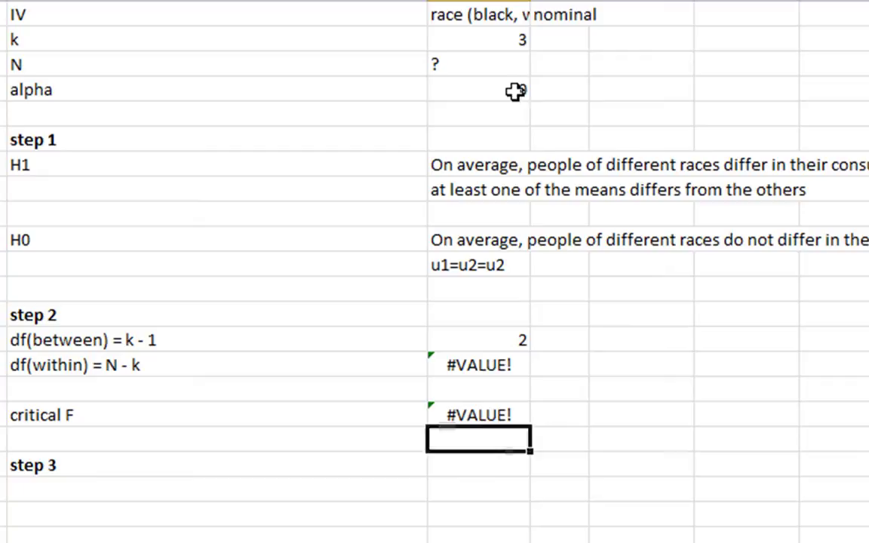
Step: Format the alpha value in F19 to show two decimal places
left_click(514, 91)
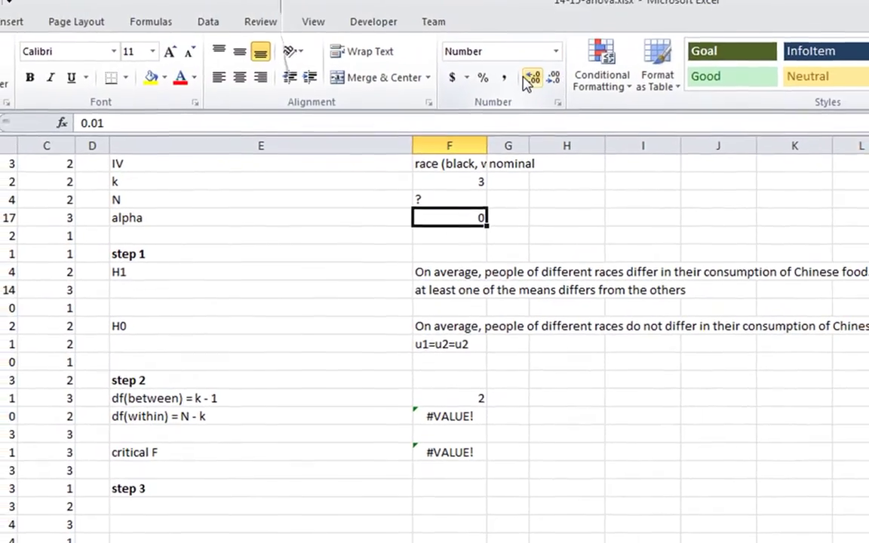
left_click(545, 36)
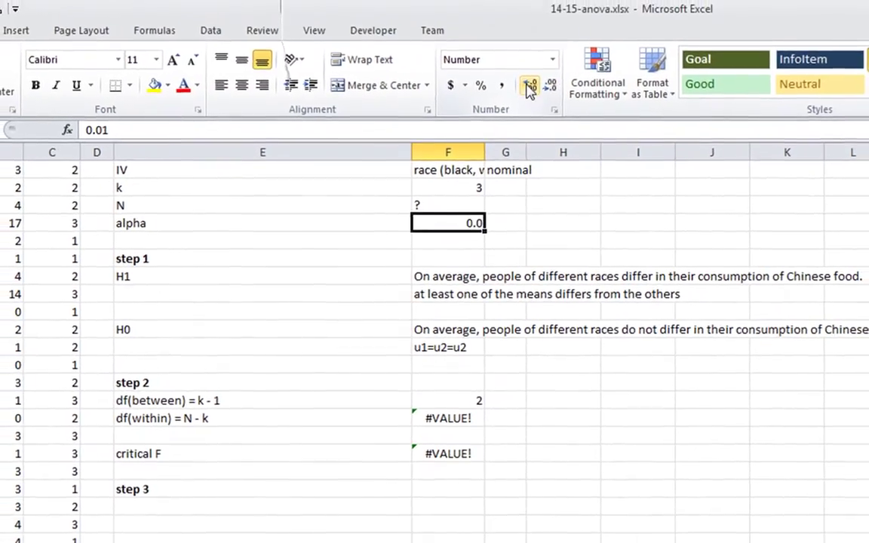
left_click(529, 89)
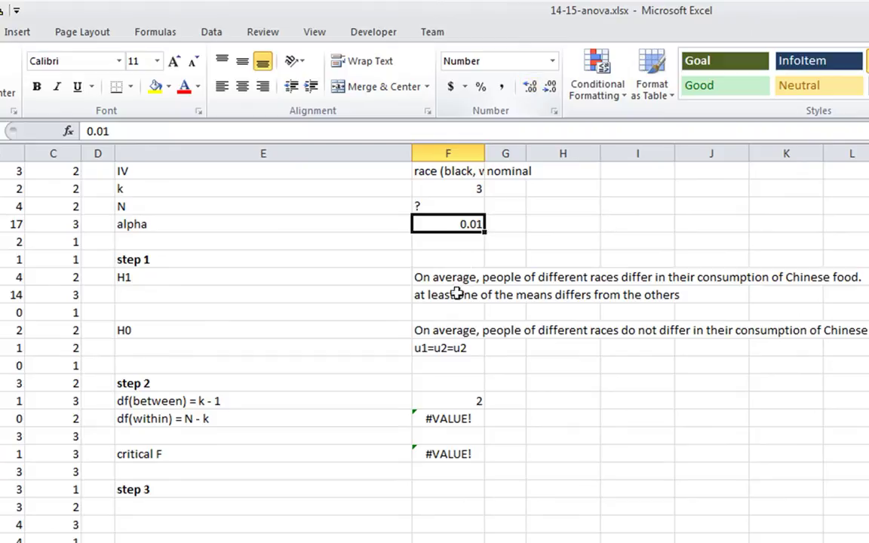
left_click(448, 489)
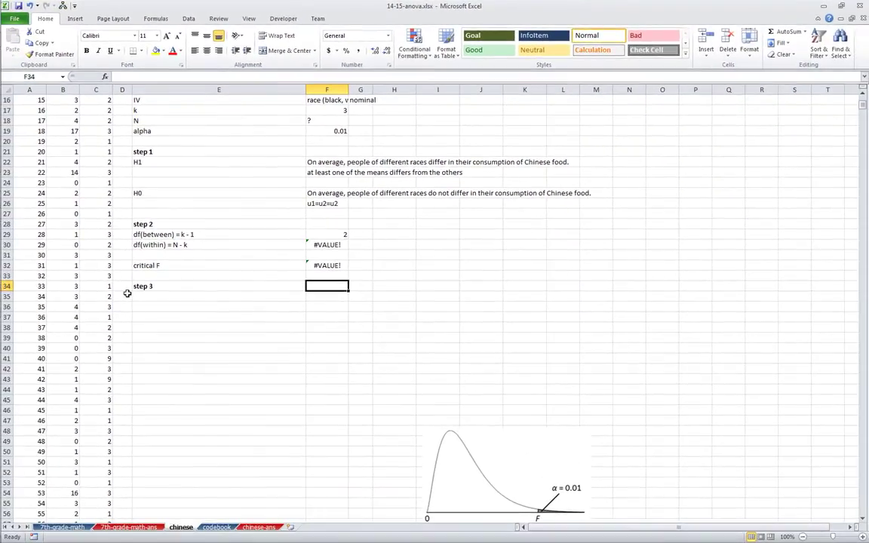
Step: Create a PivotTable from the full ID, CHINESE and RACE data (A1:C1000), placed on the existing chinese worksheet at cell M1
left_click(86, 304)
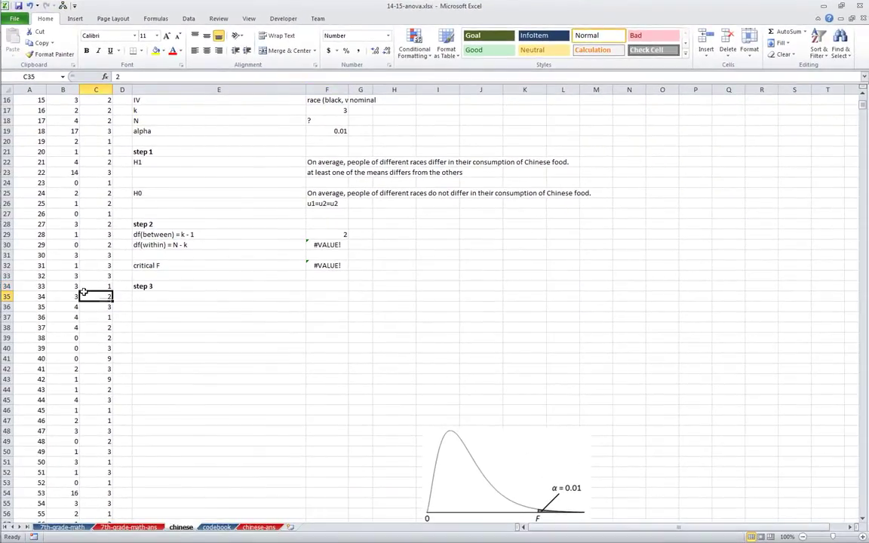
scroll(87, 294, "up", 4)
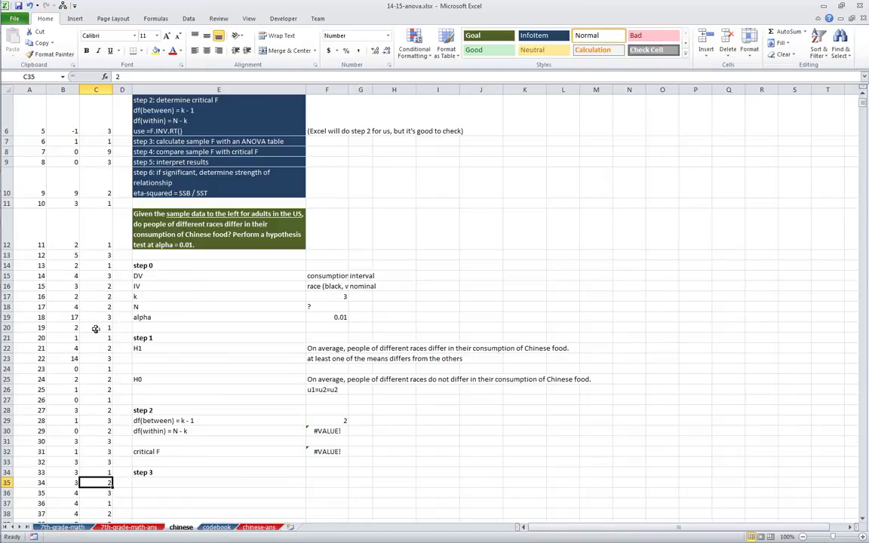
scroll(87, 296, "up", 2)
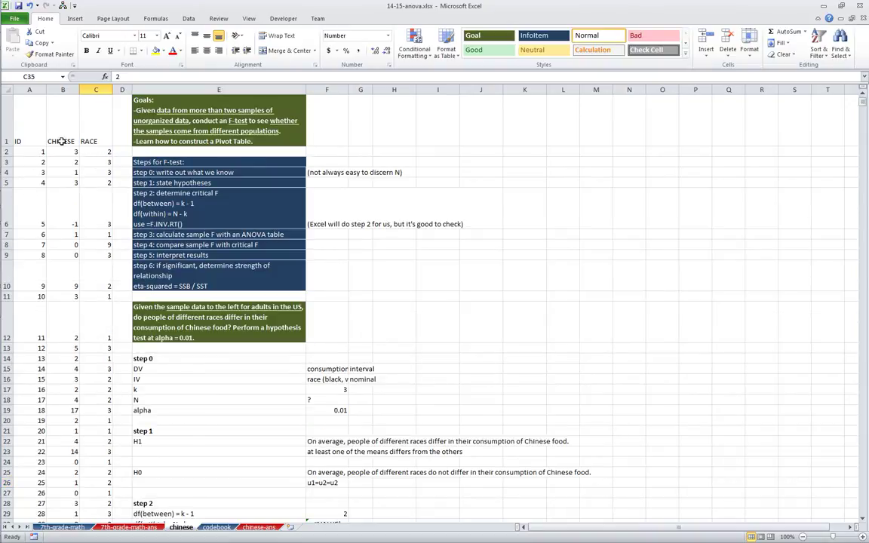
key("ctrl+Home")
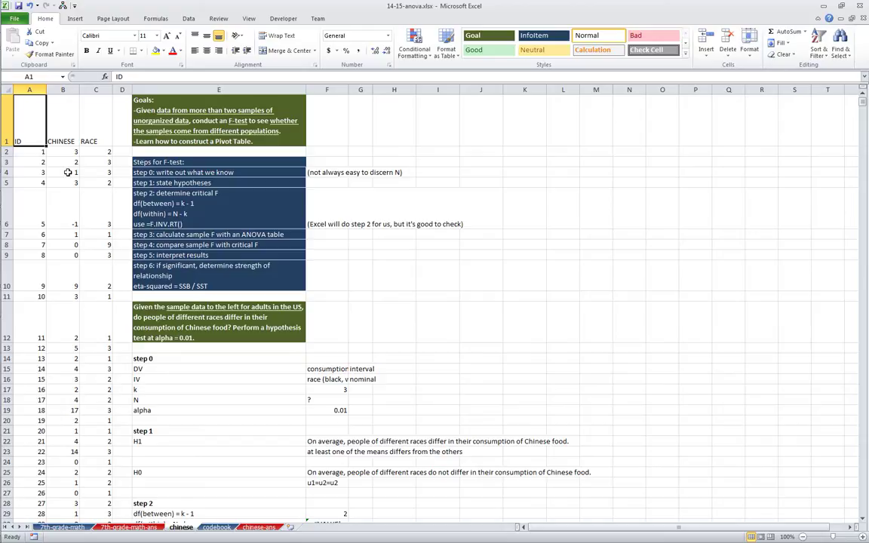
key("ctrl+shift+Right")
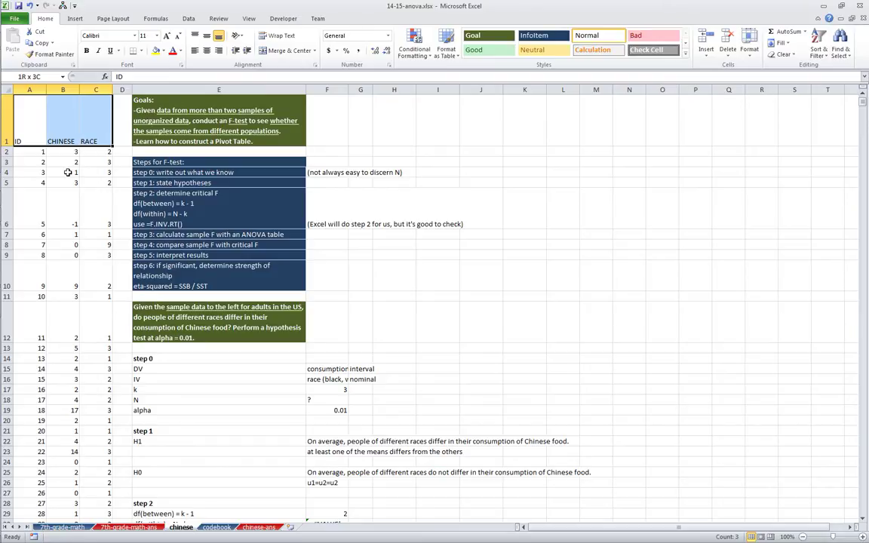
key("ctrl+shift+Down")
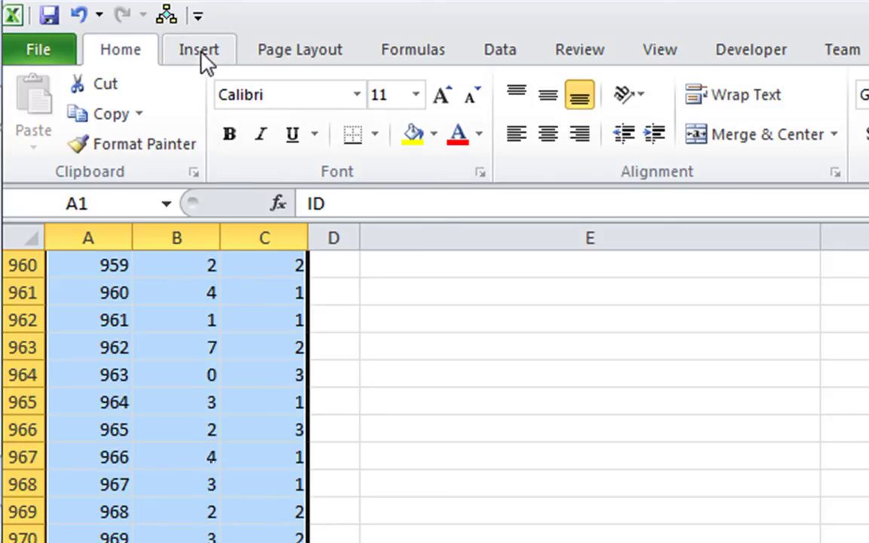
left_click(202, 54)
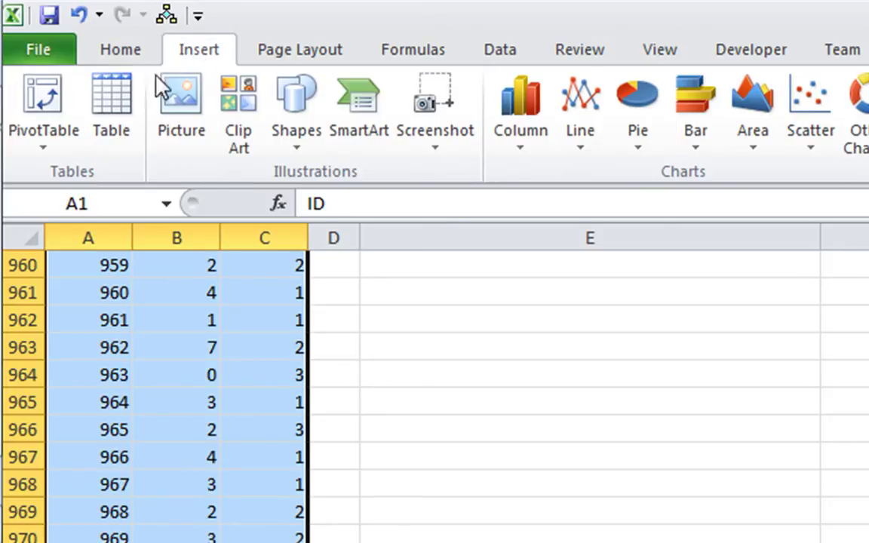
left_click(62, 143)
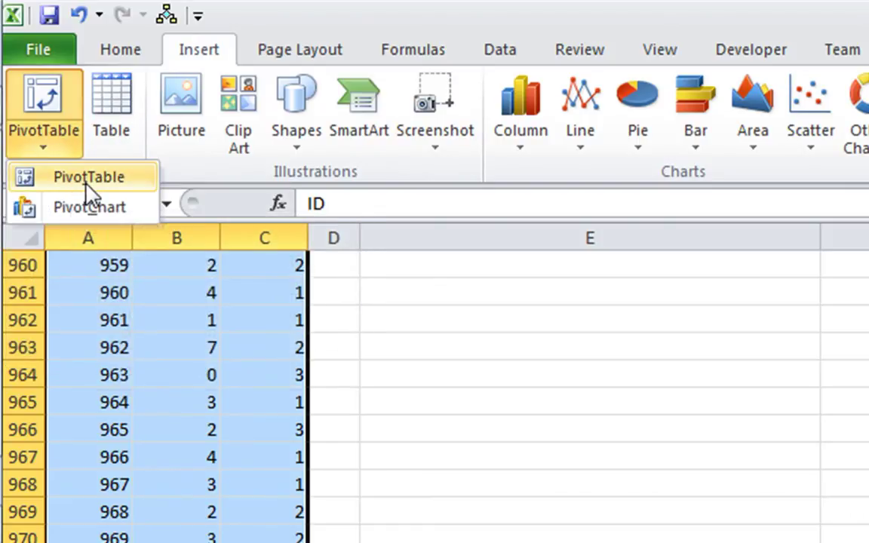
left_click(86, 184)
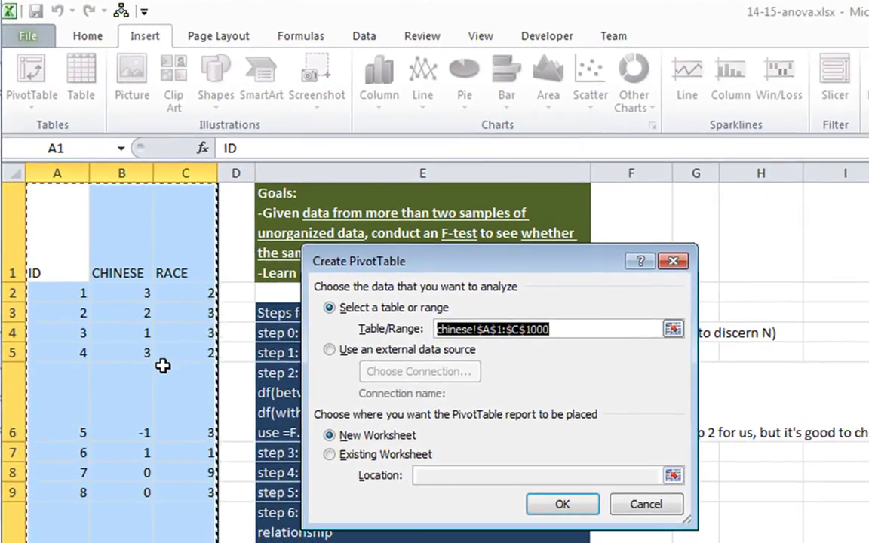
left_click(345, 454)
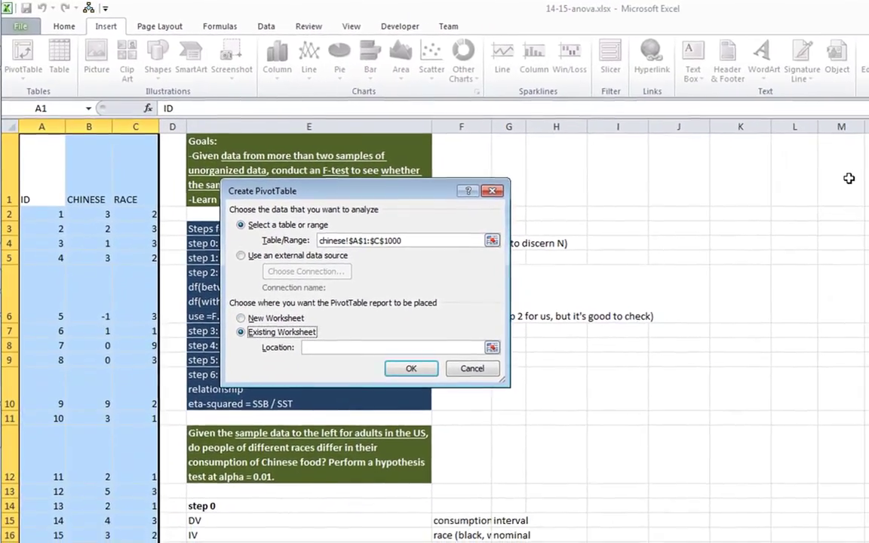
left_click(447, 349)
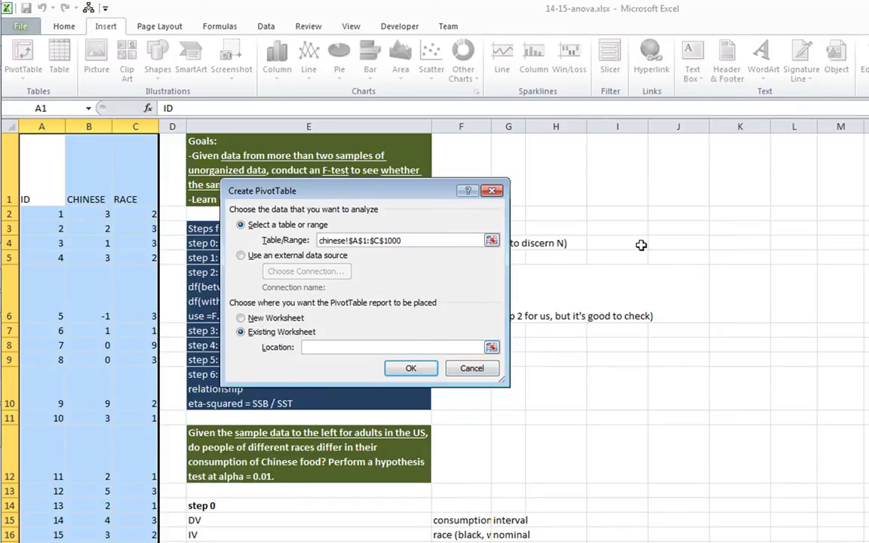
left_click(847, 161)
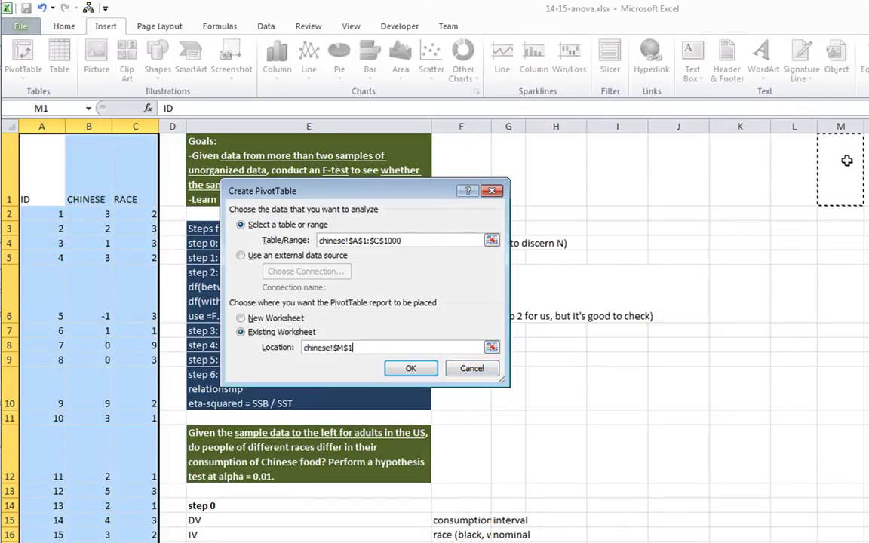
left_click(412, 369)
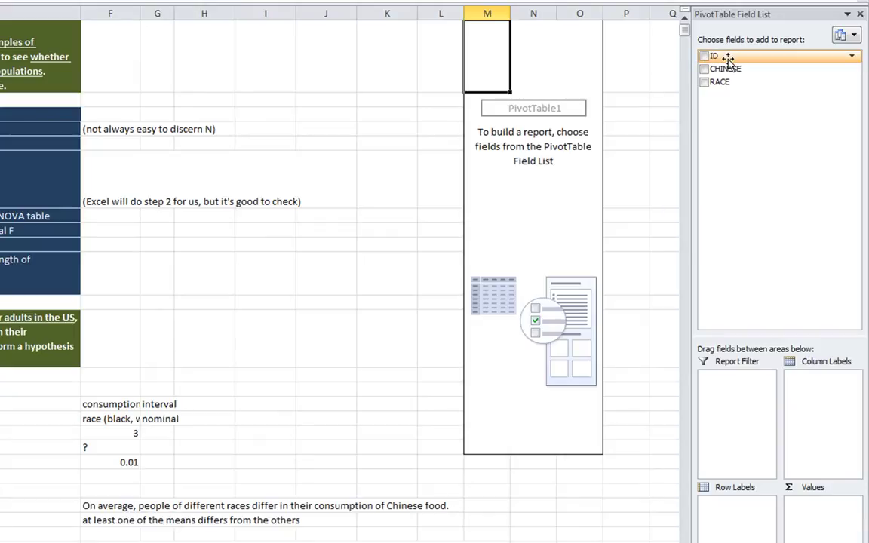
Step: Lay out the PivotTable with ID as row labels, the sum of CHINESE as values and RACE as column labels
left_click_drag(728, 59, 749, 528)
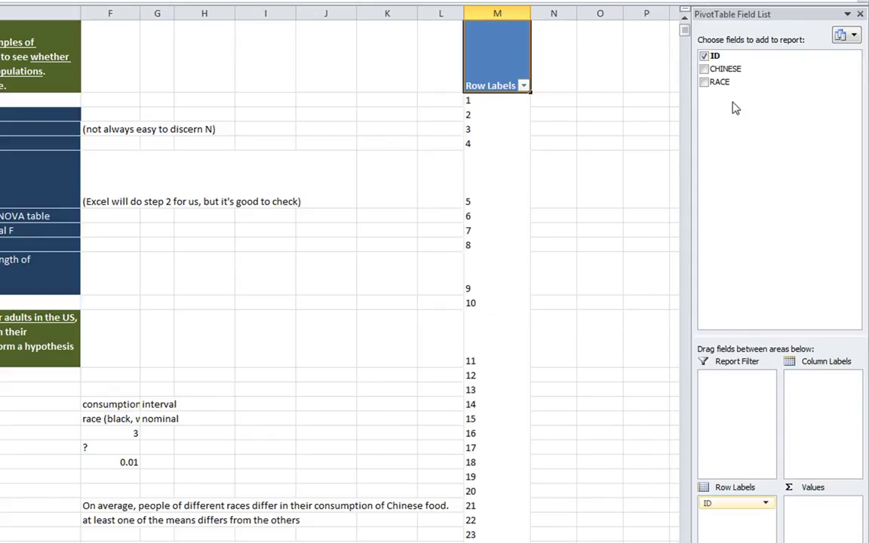
left_click_drag(729, 73, 825, 517)
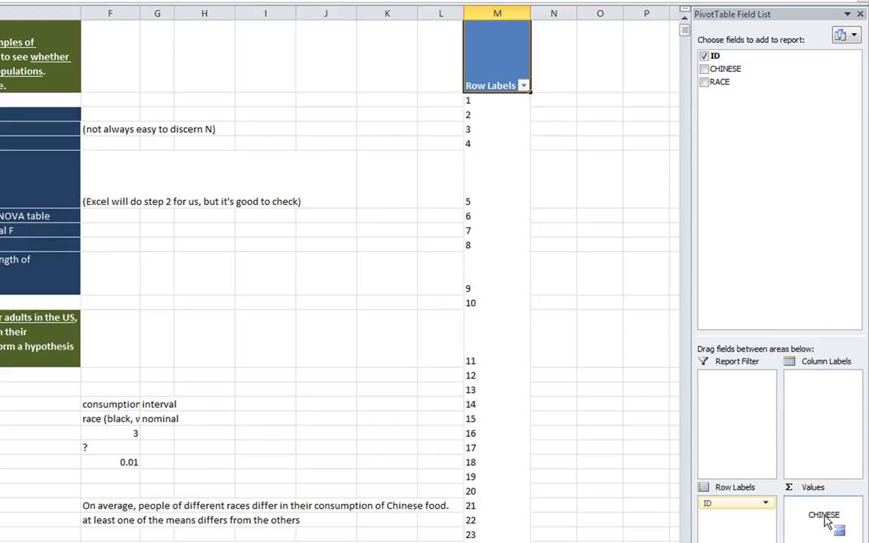
left_click_drag(828, 522, 825, 520)
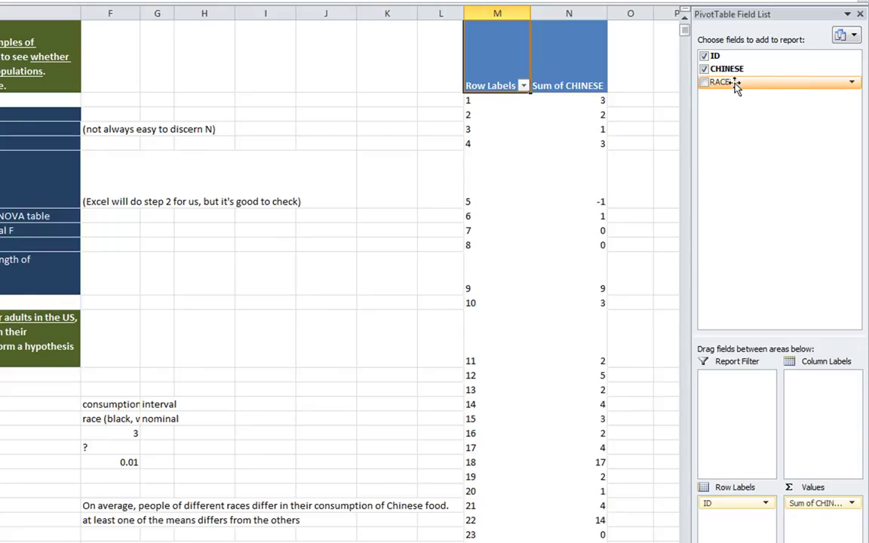
left_click_drag(736, 89, 837, 392)
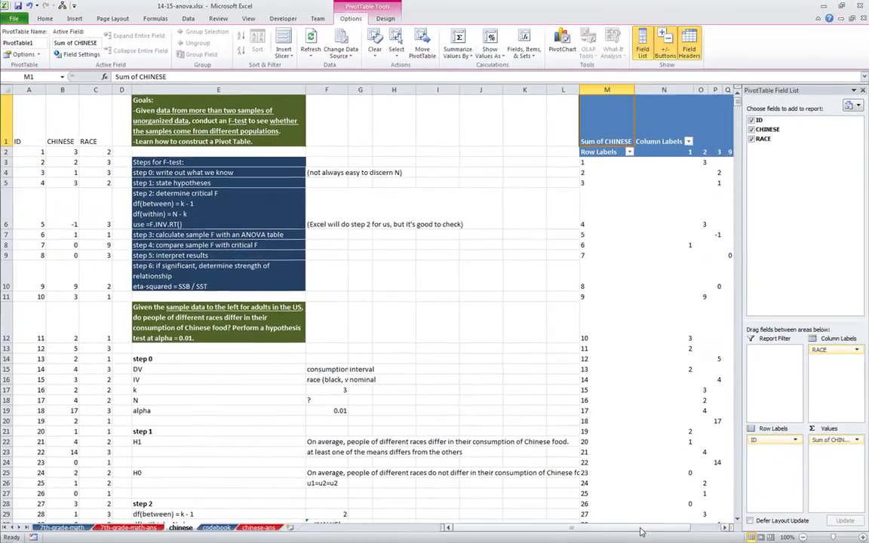
left_click_drag(640, 532, 688, 520)
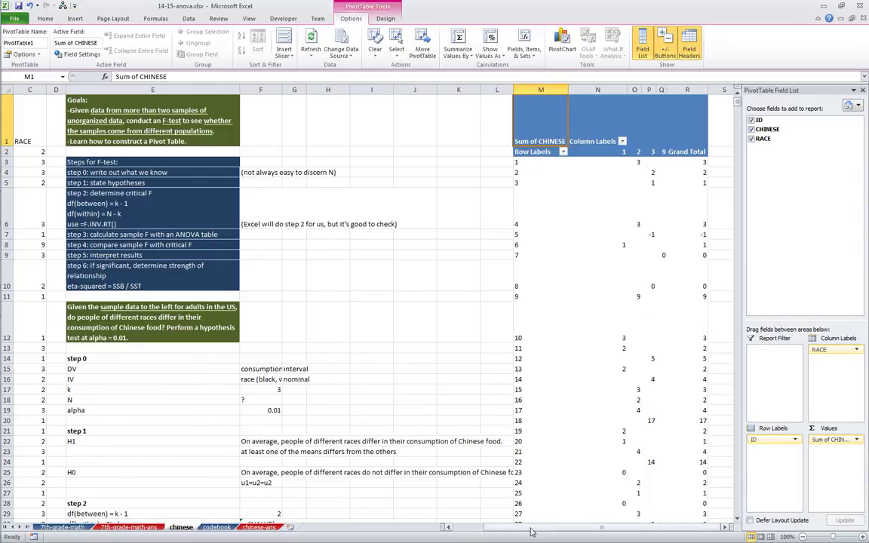
left_click_drag(502, 527, 448, 483)
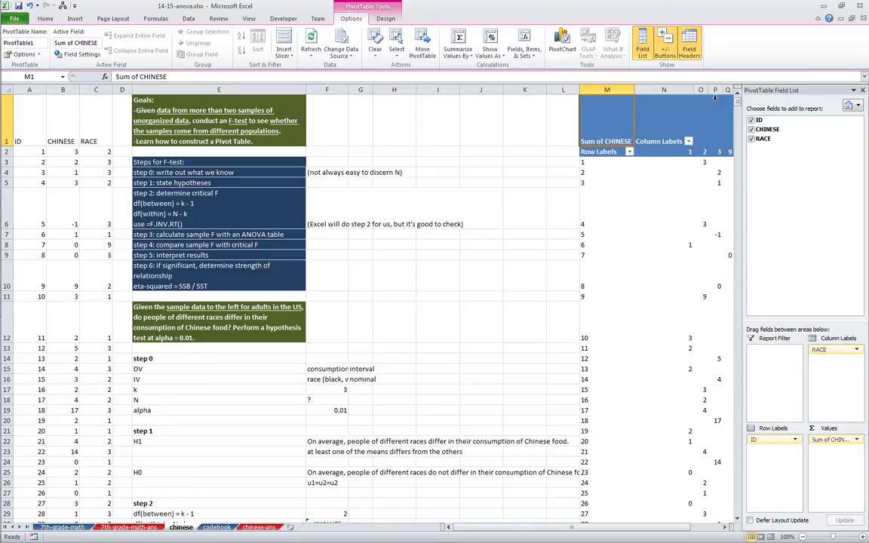
Step: Rename the PivotTable's race column labels 1, 2 and 3 as Black, White and Other
left_click(688, 151)
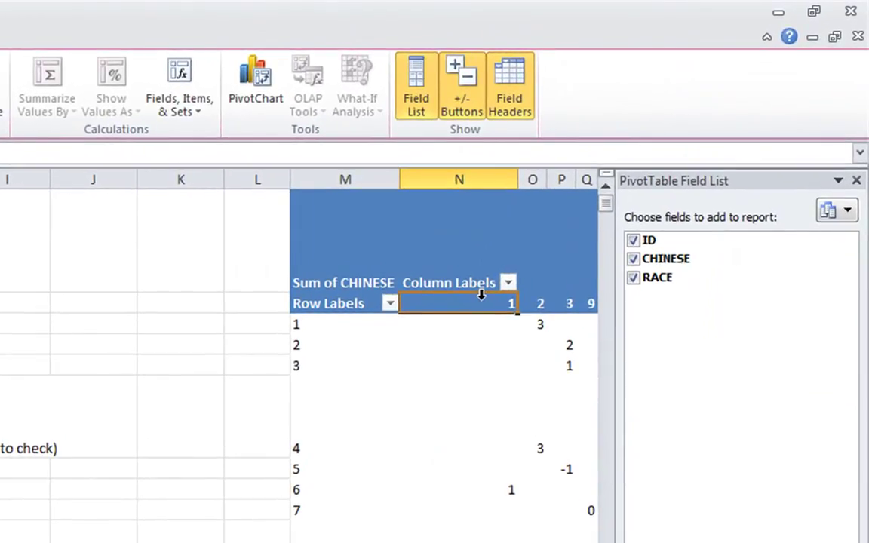
type("Black")
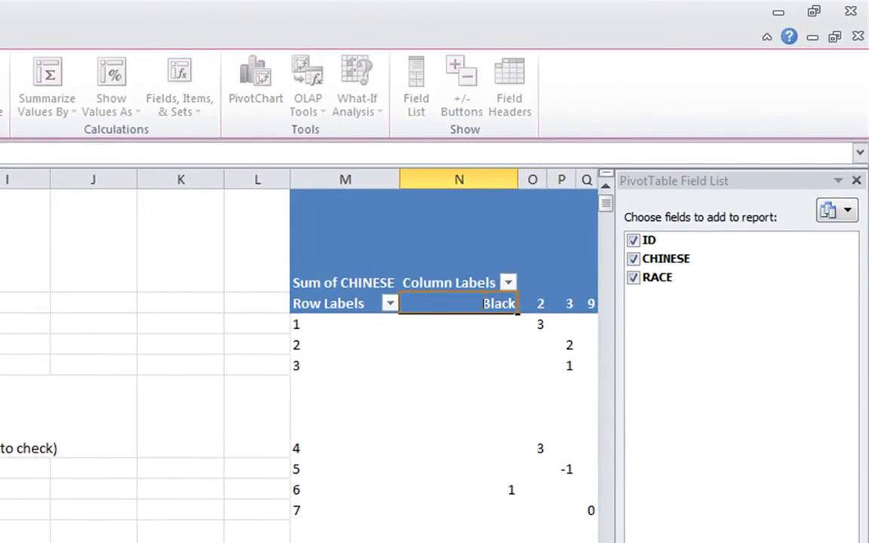
key("Tab")
type("White")
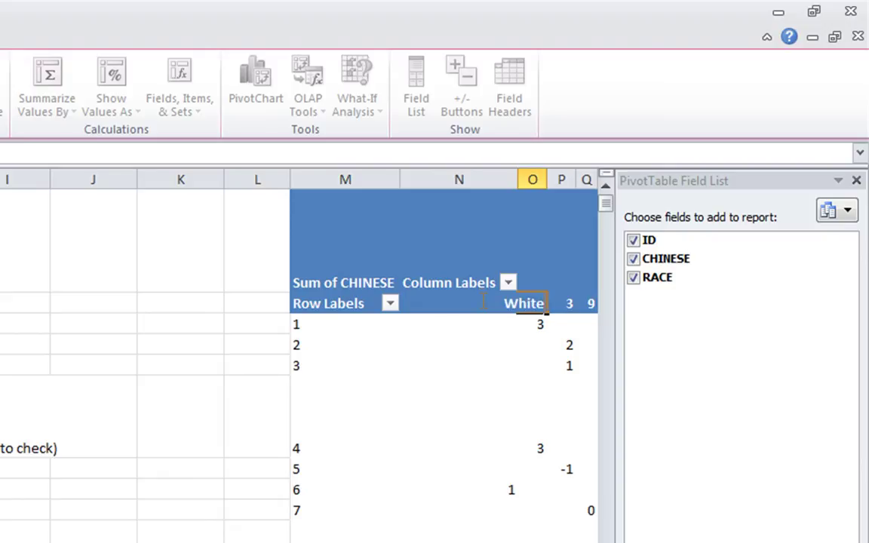
key("Tab")
type("Other")
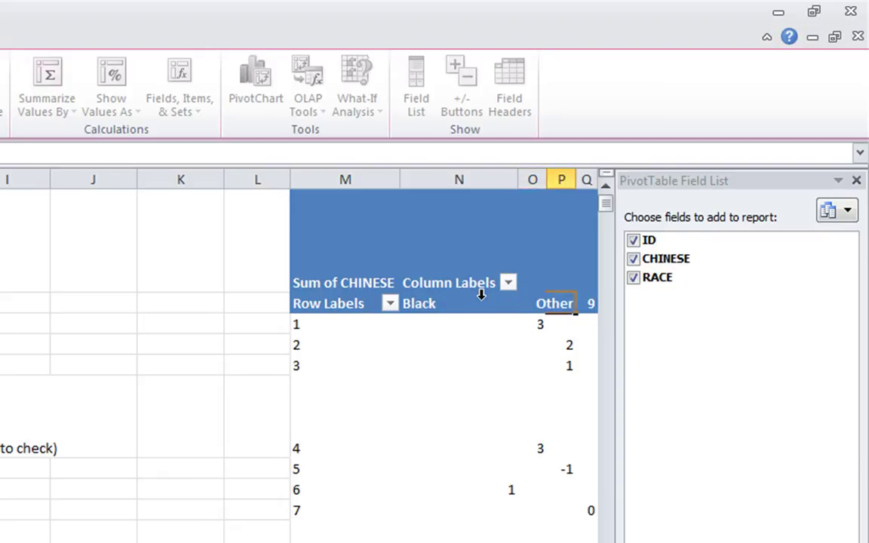
key("Return")
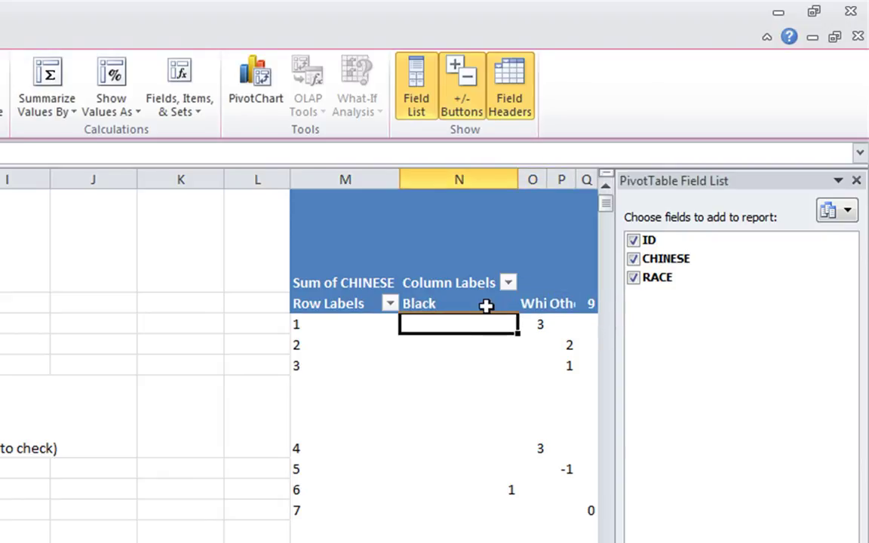
Step: Widen columns O and P so the White and Other labels fit in full
key("Right")
key("Right")
key("Right")
key("Right")
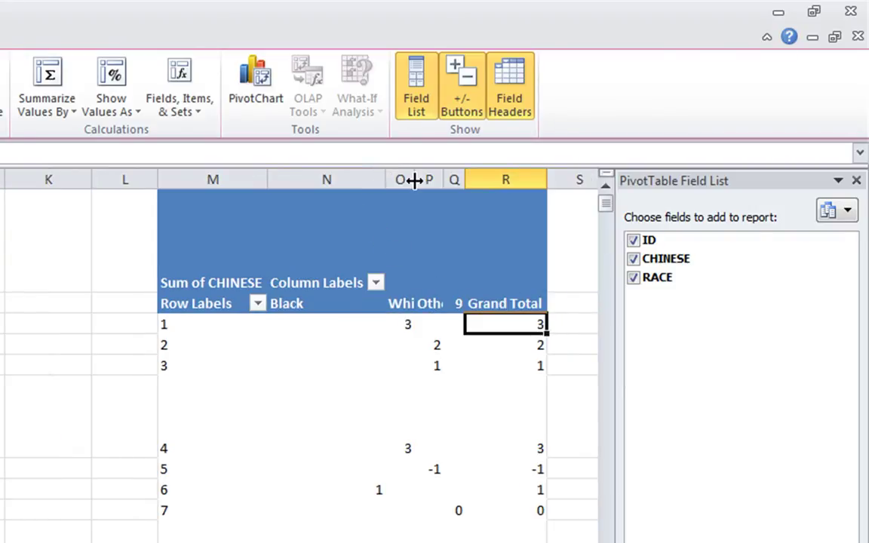
left_click_drag(414, 180, 478, 180)
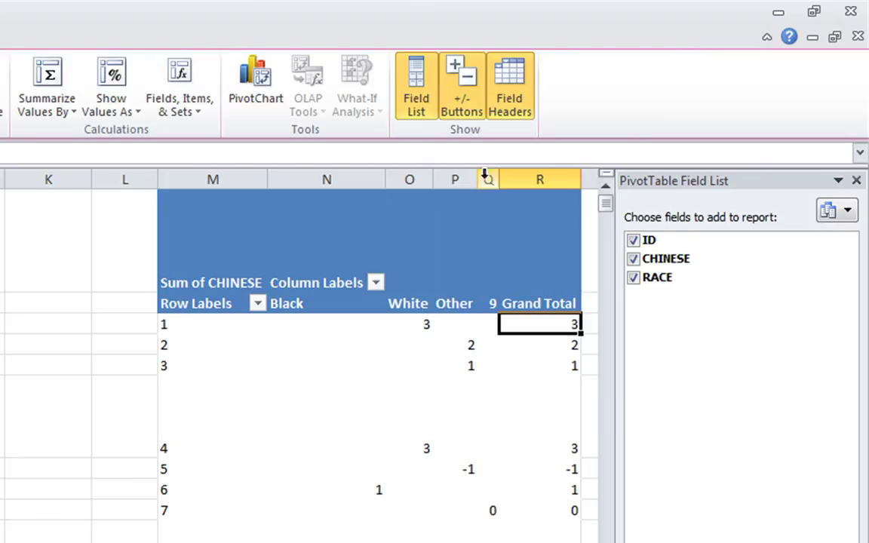
Step: Compare the race and CHINESE values of ID 1 in the source data with its row in the PivotTable
left_click(358, 323)
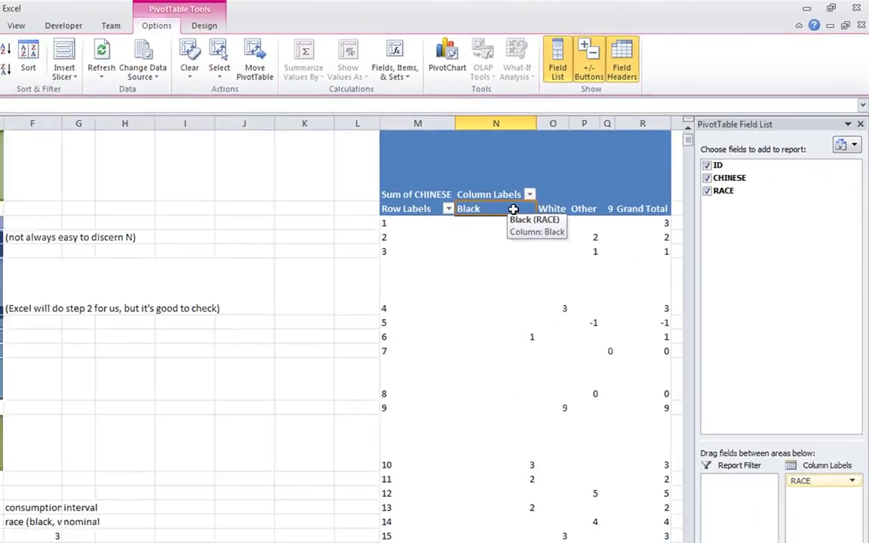
left_click(350, 303)
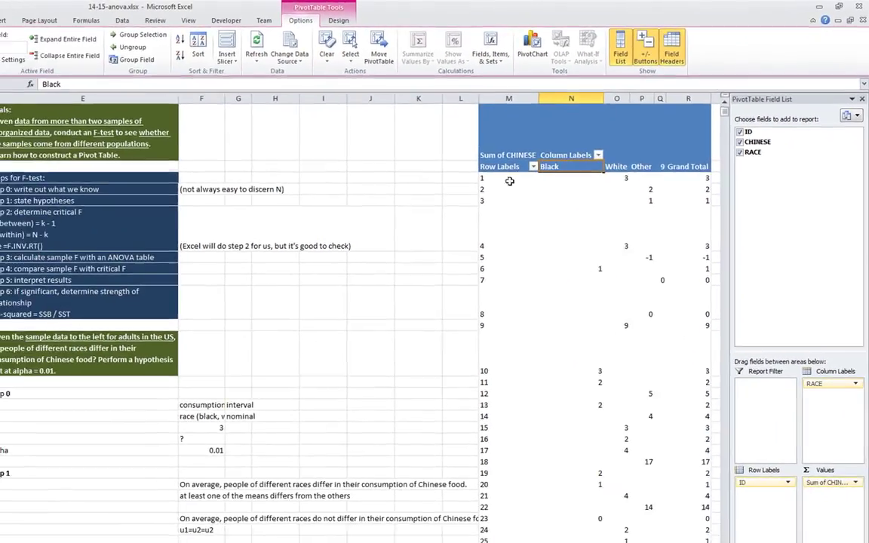
key("ctrl+Home")
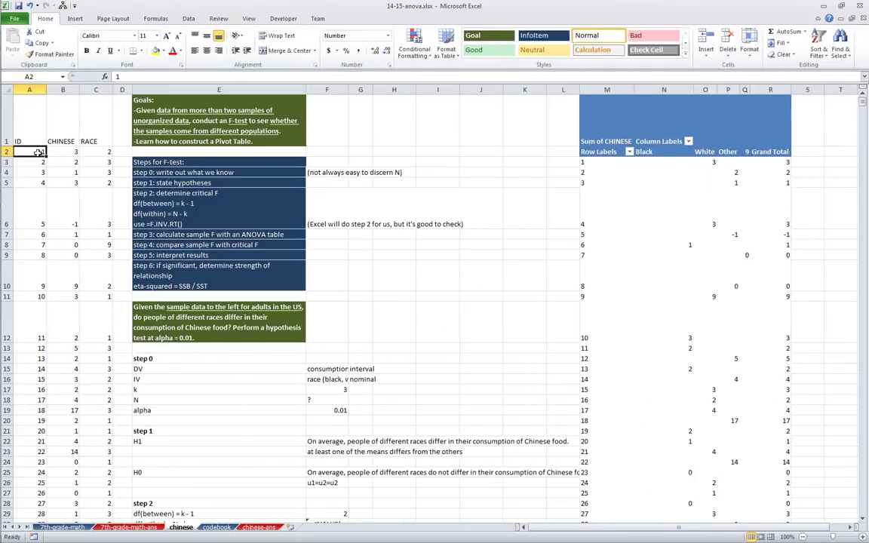
left_click(97, 153)
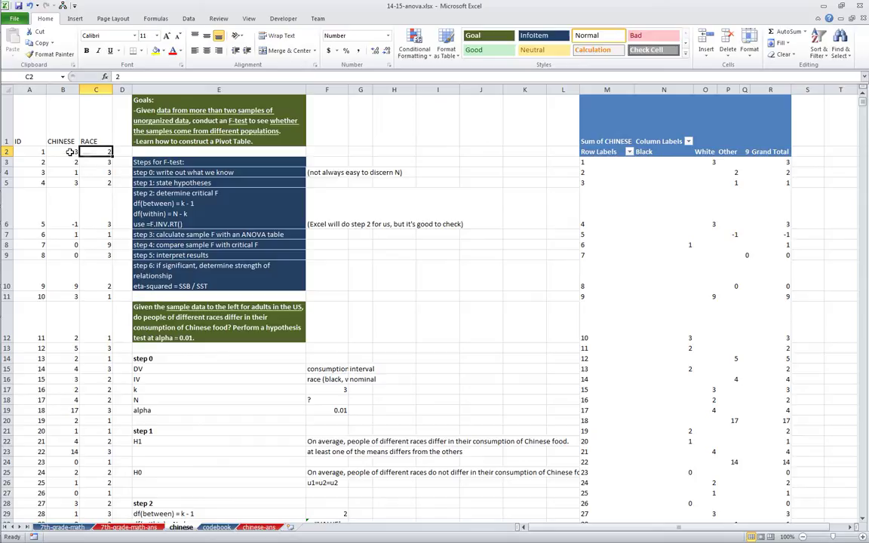
left_click(70, 152)
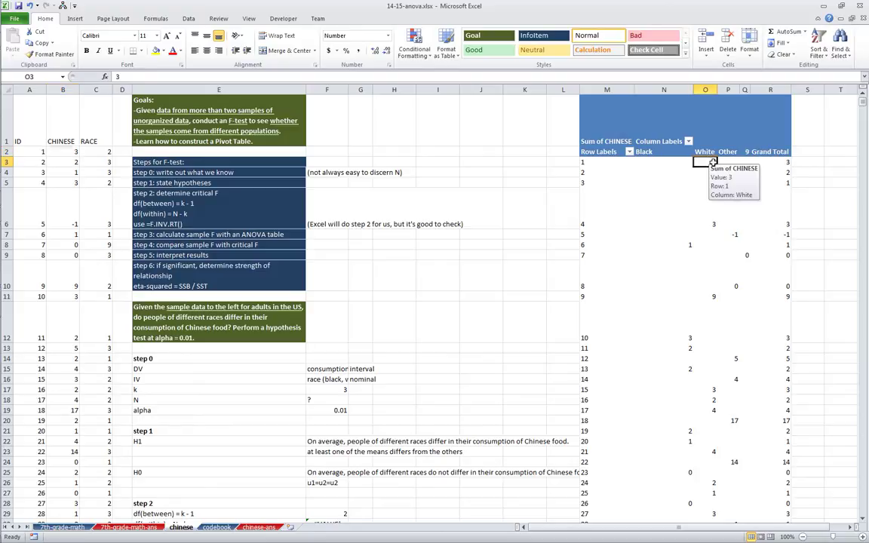
Step: Check how the PivotTable spreads the CHINESE values of the first IDs across the Black, White and Other columns
left_click(712, 162)
key("Right")
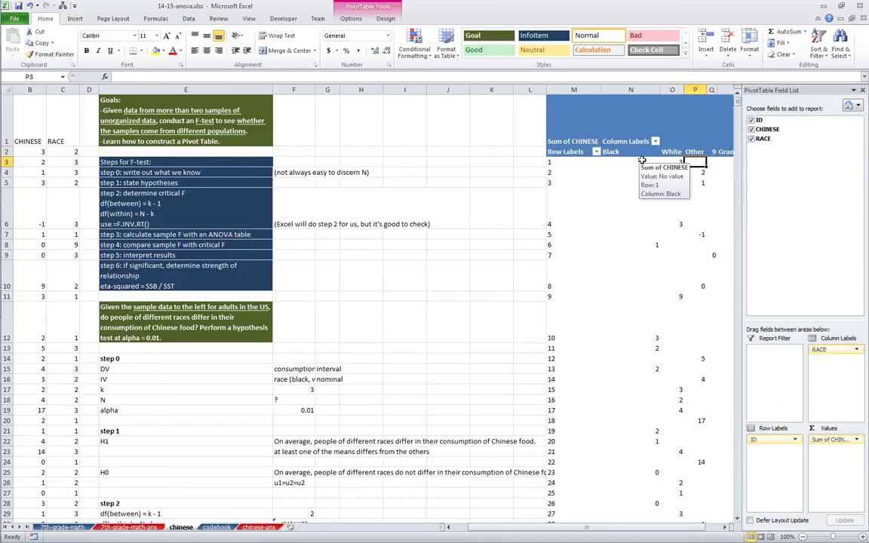
left_click(63, 142)
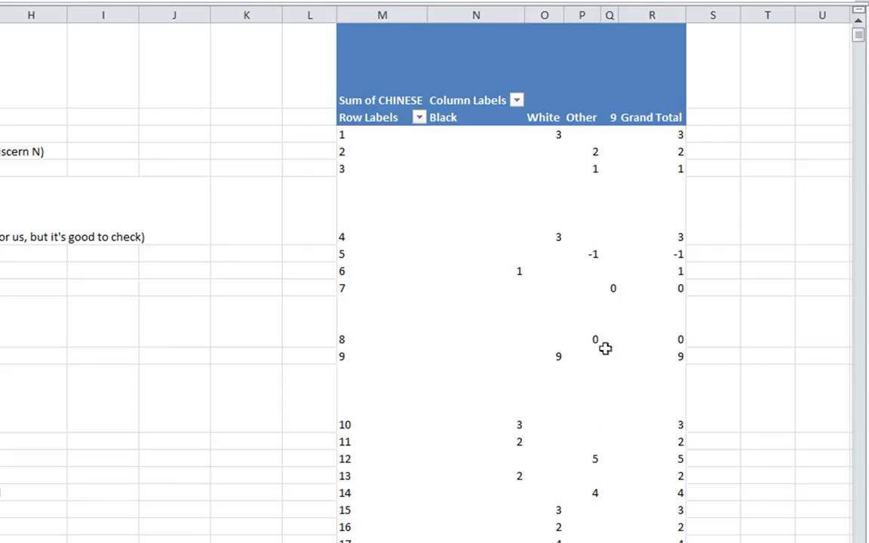
mouse_move(511, 206)
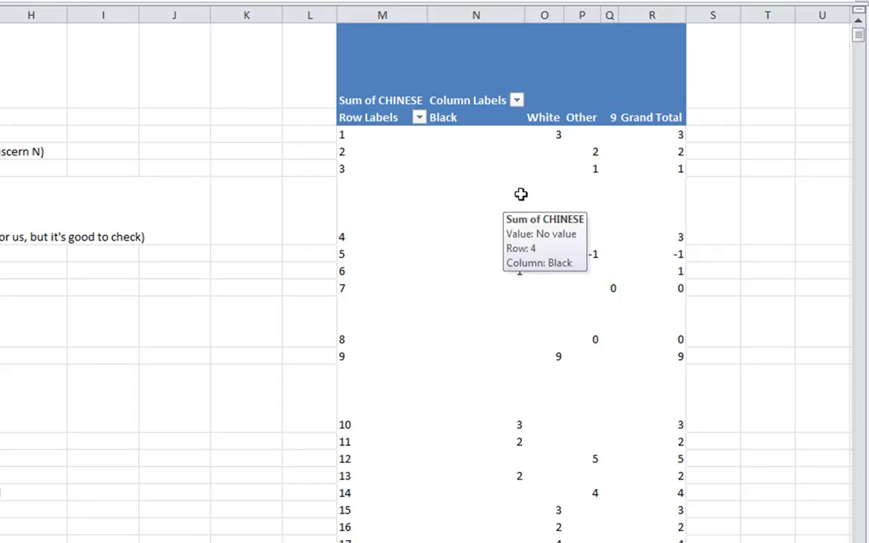
Step: Add the CHINESE field to the PivotTable as a report filter
left_click(471, 157)
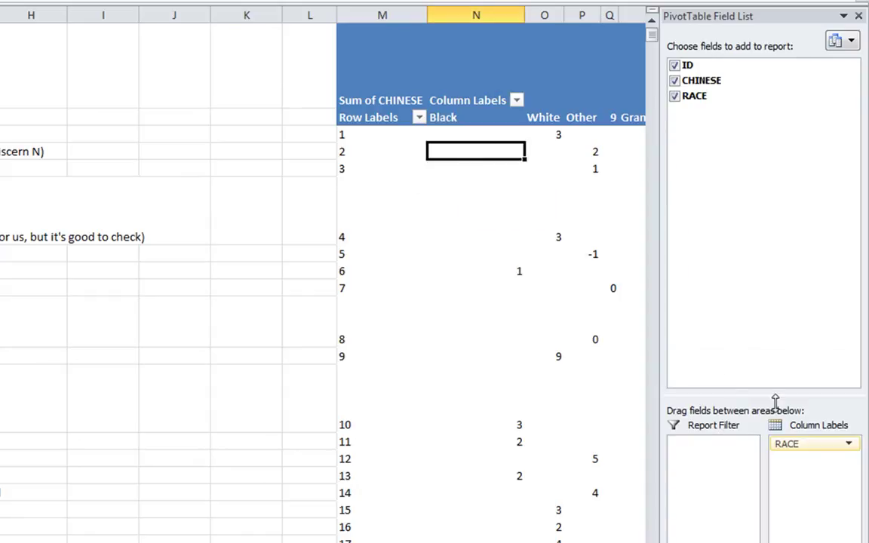
left_click(179, 110)
left_click(480, 181)
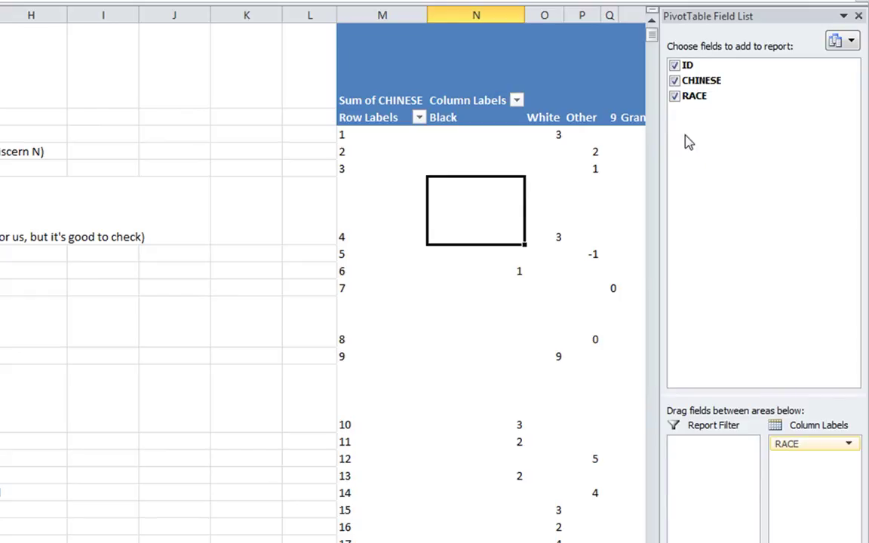
left_click_drag(687, 87, 723, 457)
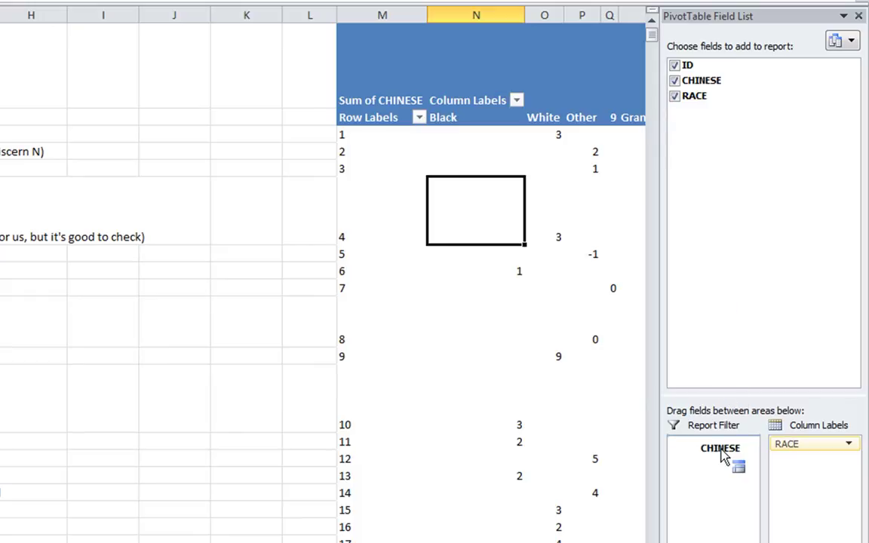
left_click_drag(722, 456, 717, 446)
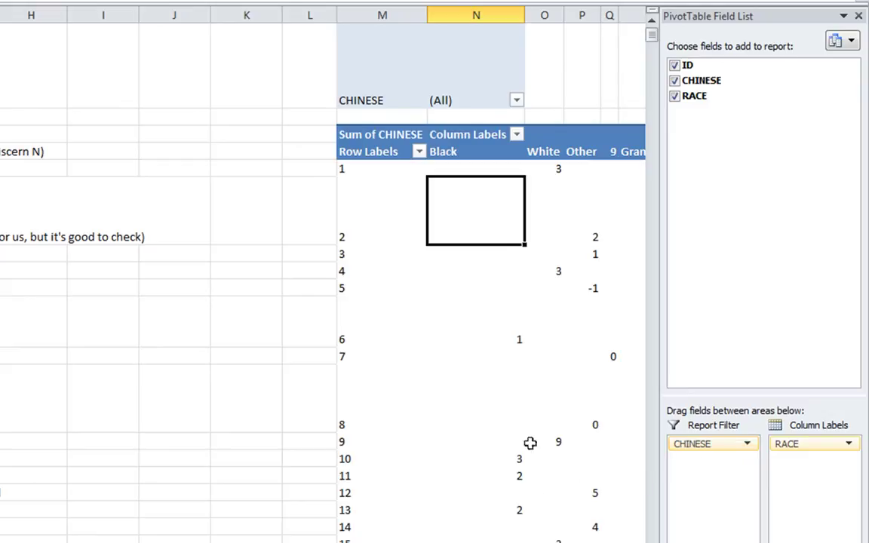
Step: Filter the PivotTable by CHINESE with multiple items allowed, excluding -1 and keeping all other values
mouse_move(521, 334)
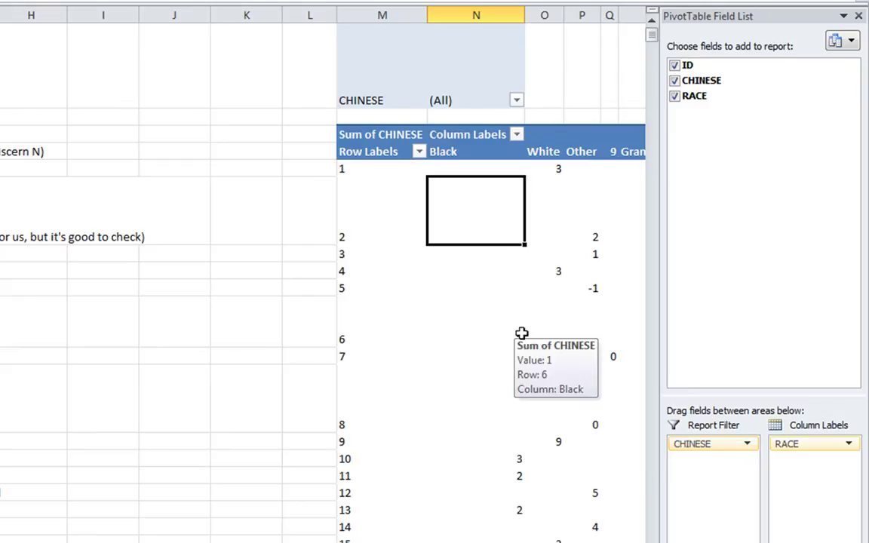
left_click(516, 99)
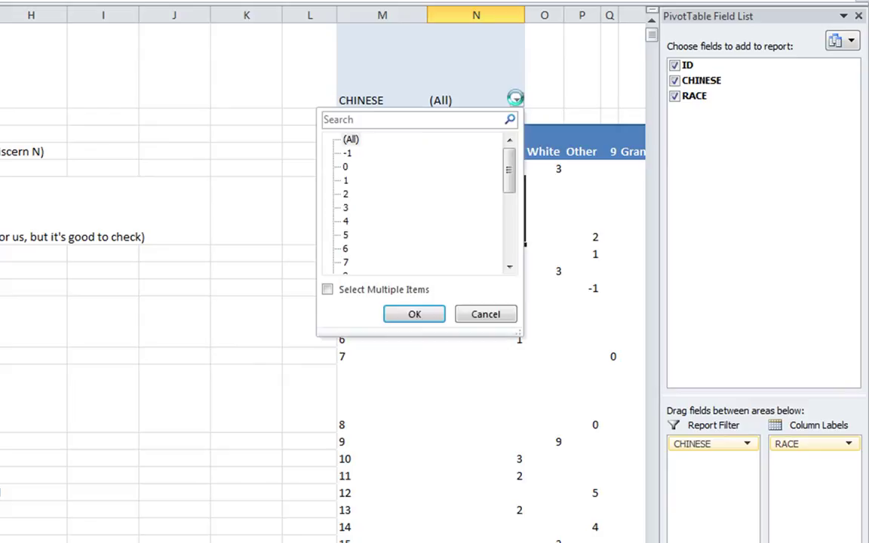
left_click(327, 290)
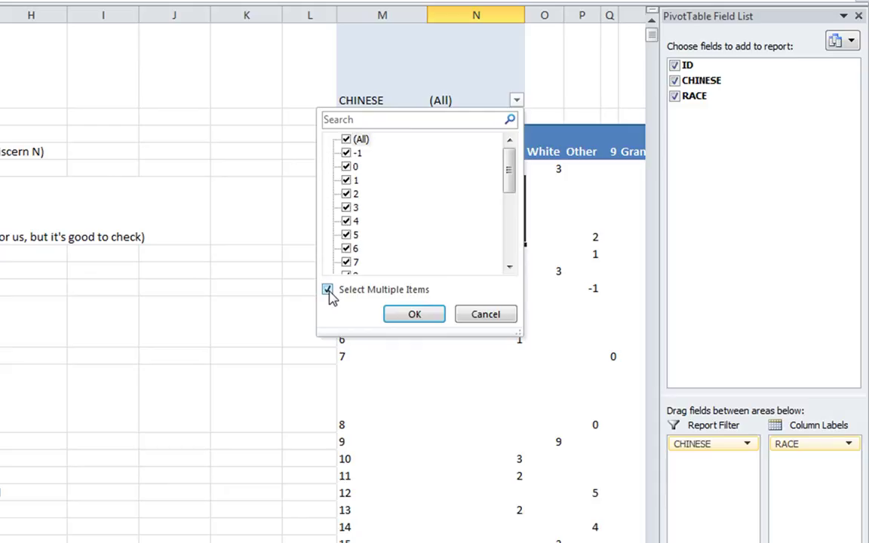
left_click(347, 154)
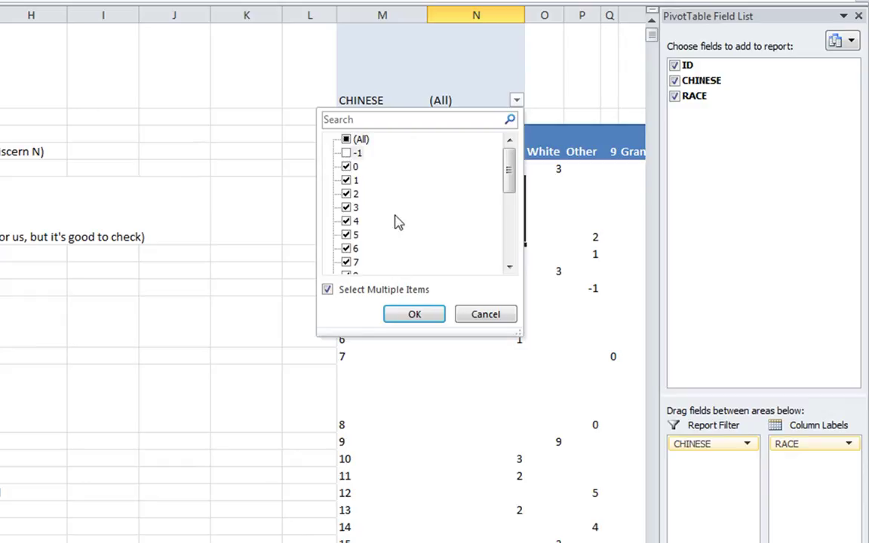
left_click_drag(508, 167, 508, 277)
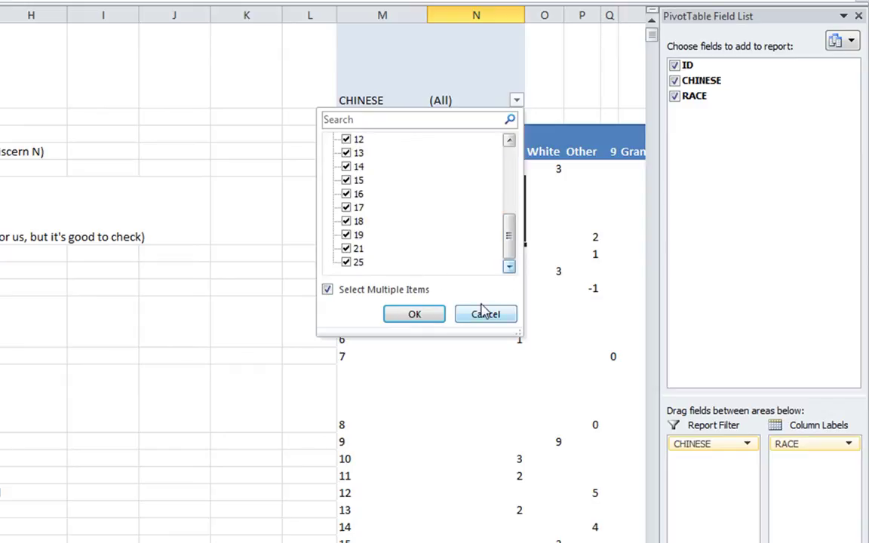
left_click(427, 322)
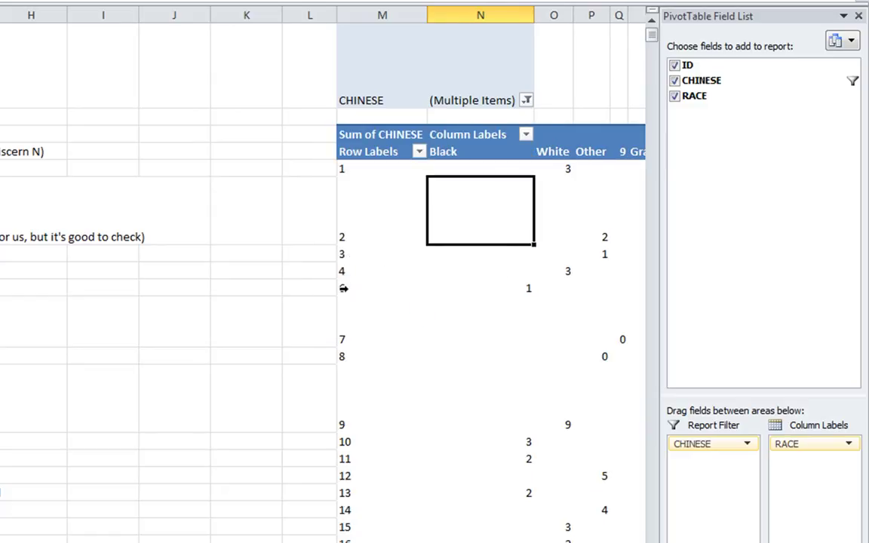
Step: Examine the CHINESE and RACE values of ID 5 in the source data, whose record the filter excludes
left_click(227, 275)
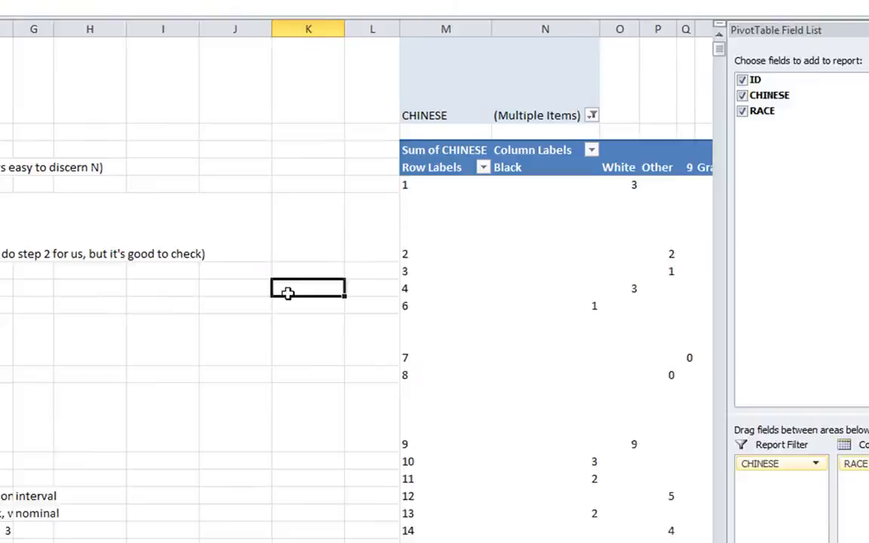
key("Left")
key("Home")
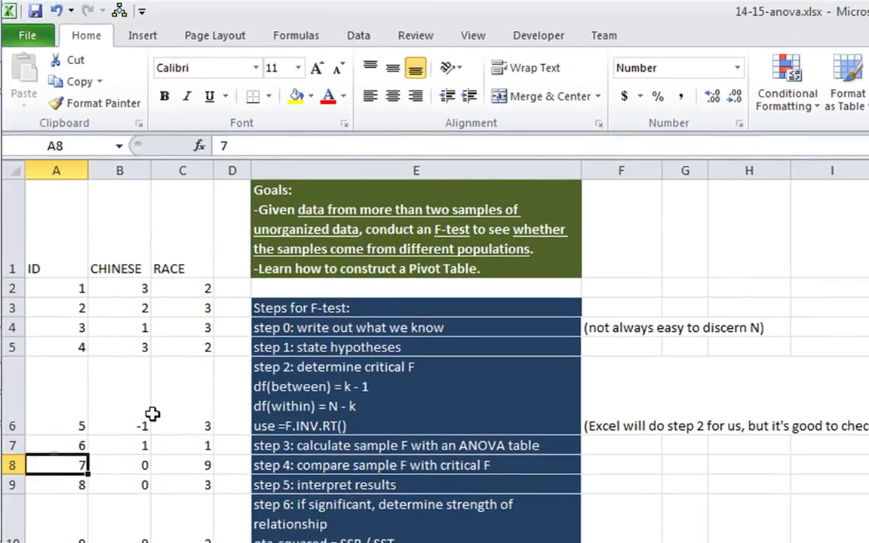
left_click(148, 413)
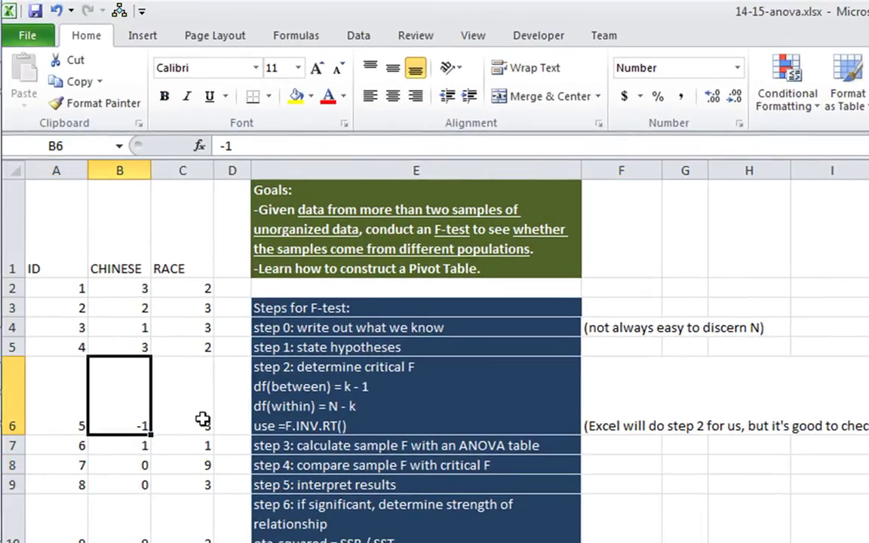
left_click(202, 420)
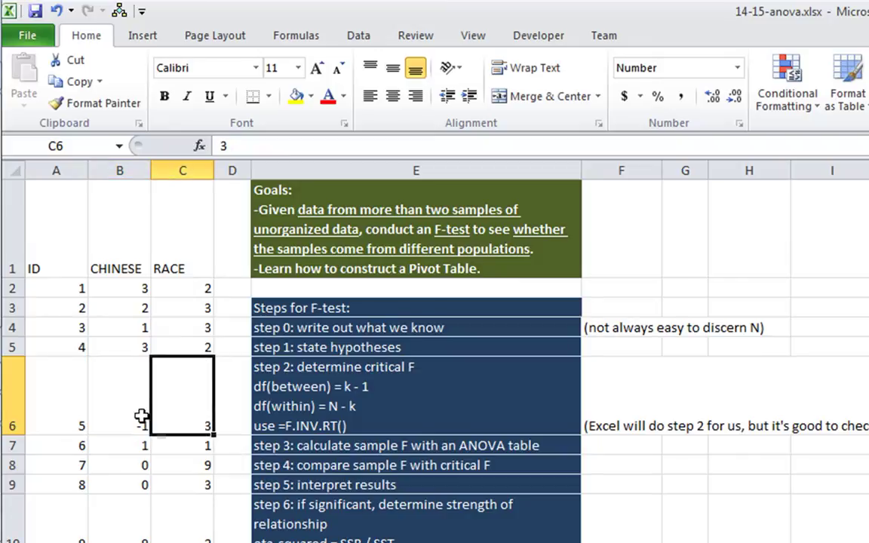
left_click(140, 417)
left_click_drag(78, 417, 177, 419)
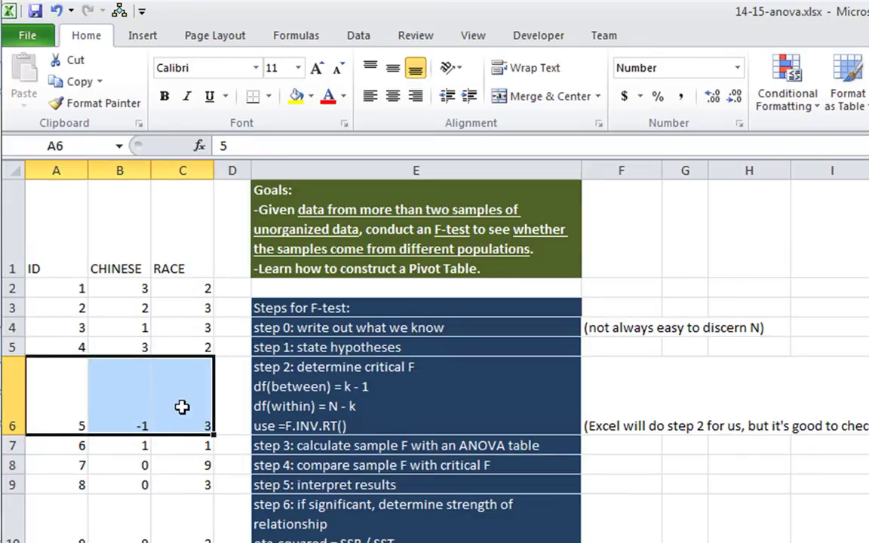
Step: Start a single-factor ANOVA with $N$4:$P$980 as input range, covering the Black, White and Other columns without the Grand Total row
key("ctrl+Home")
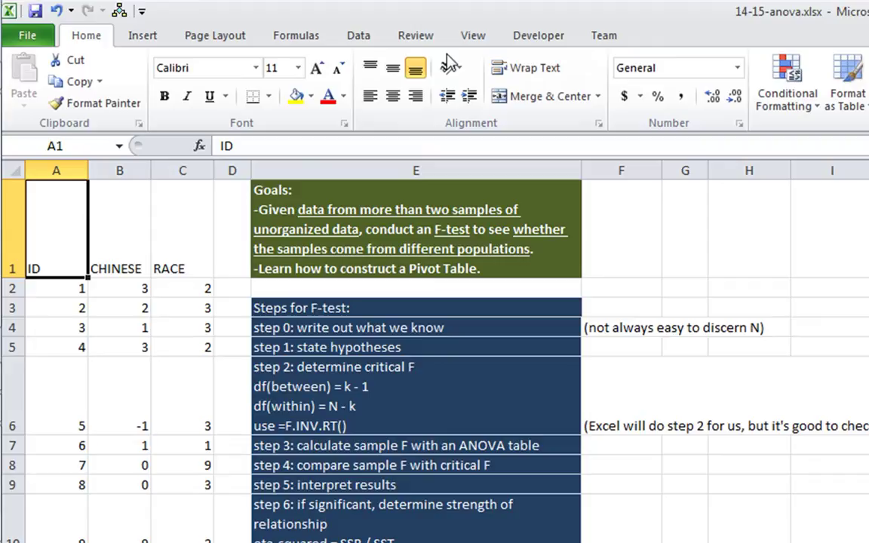
left_click(369, 39)
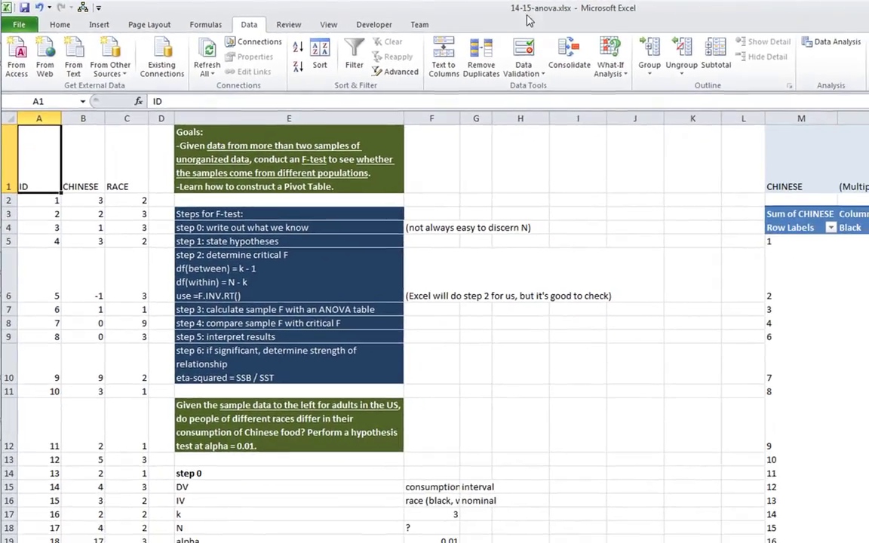
left_click(853, 45)
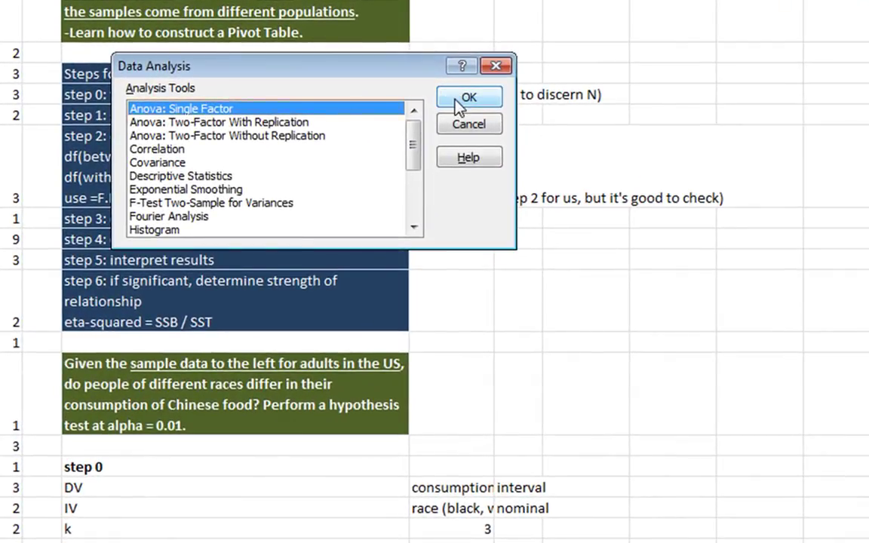
left_click(462, 99)
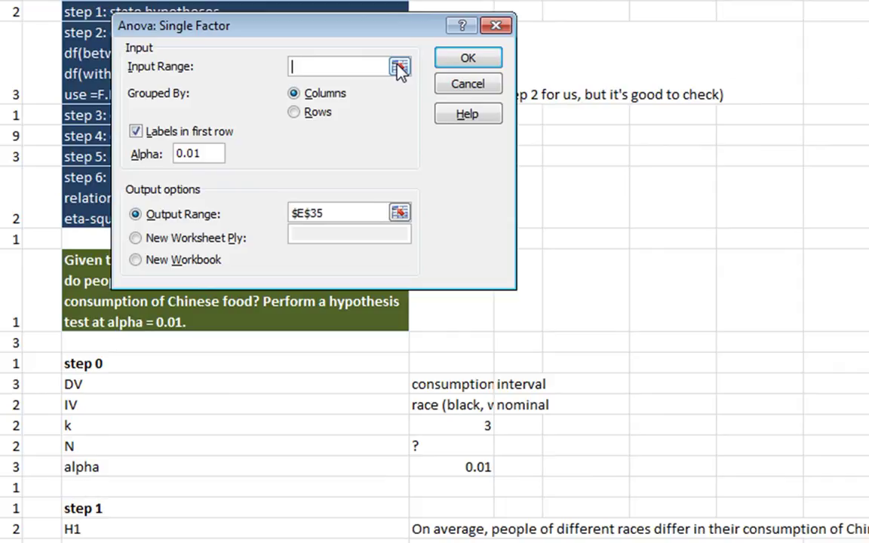
left_click(399, 68)
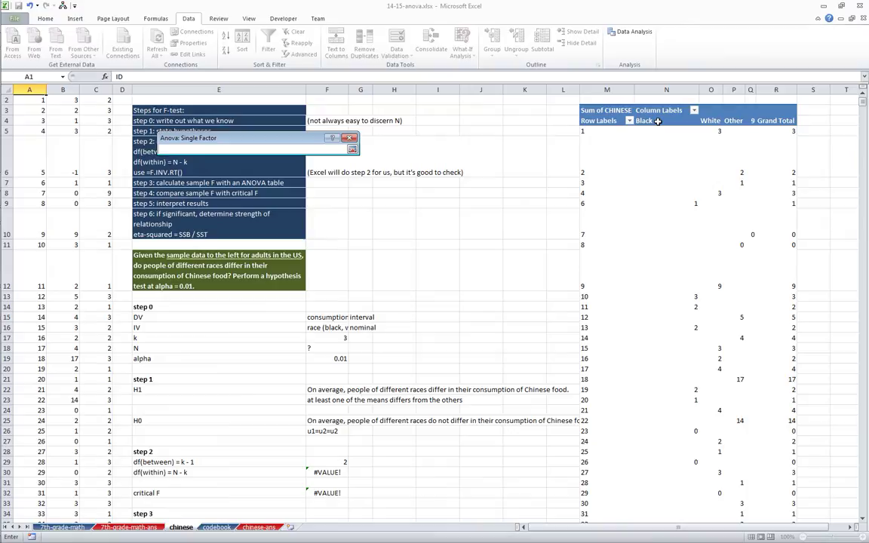
left_click(658, 120)
scroll(658, 121, "down", 20)
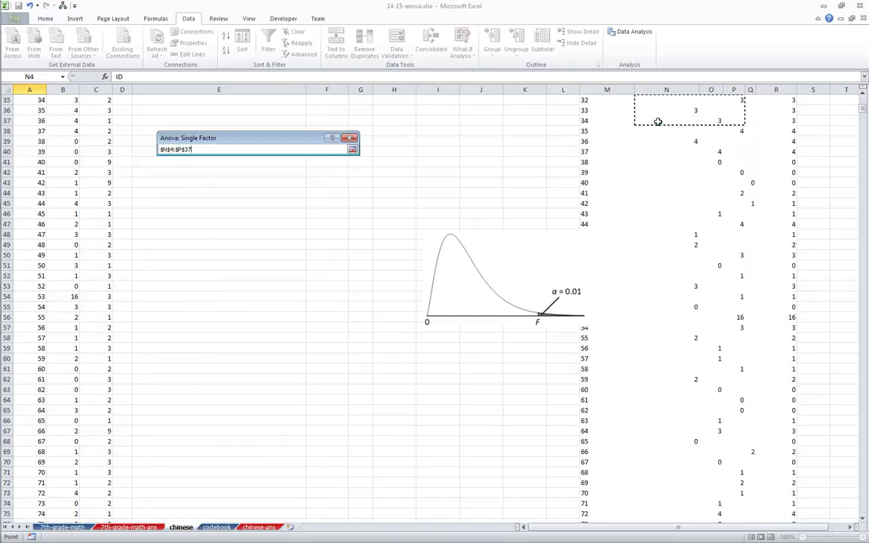
scroll(658, 120, "down", 20)
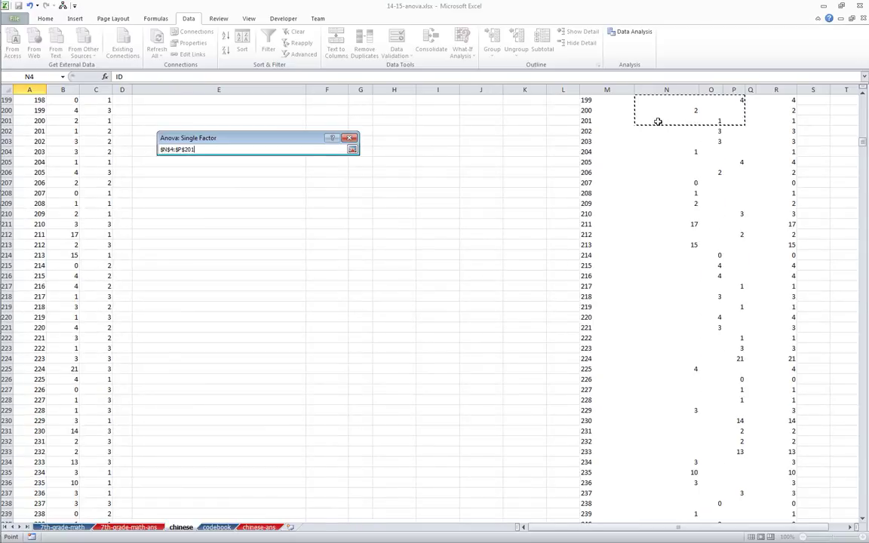
scroll(658, 121, "down", 20)
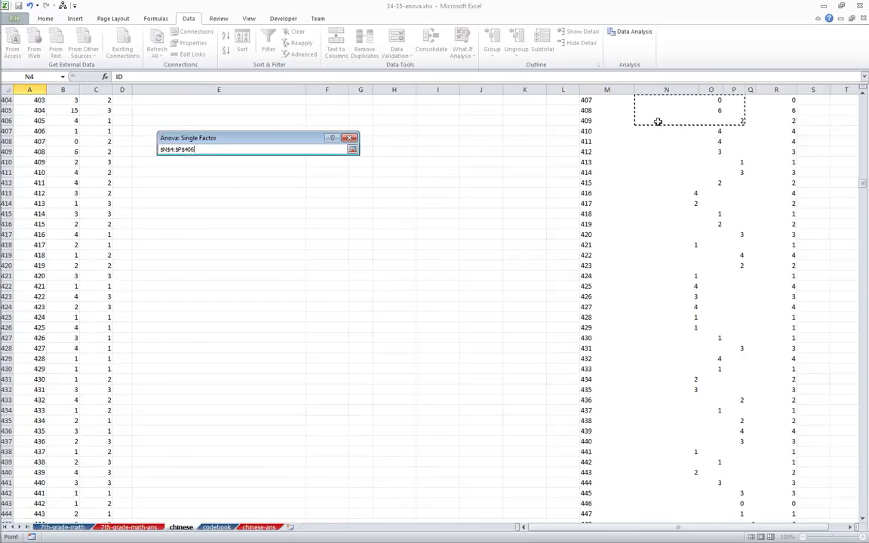
scroll(658, 121, "down", 20)
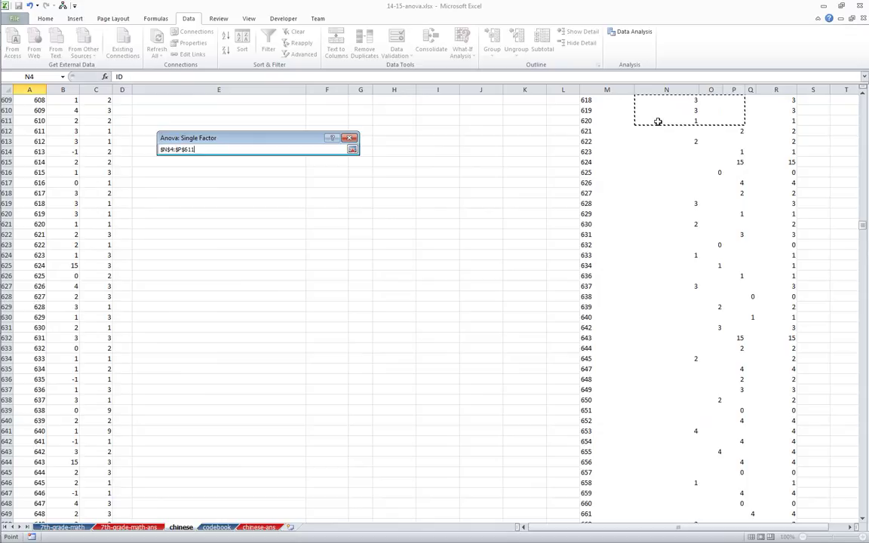
scroll(658, 120, "down", 20)
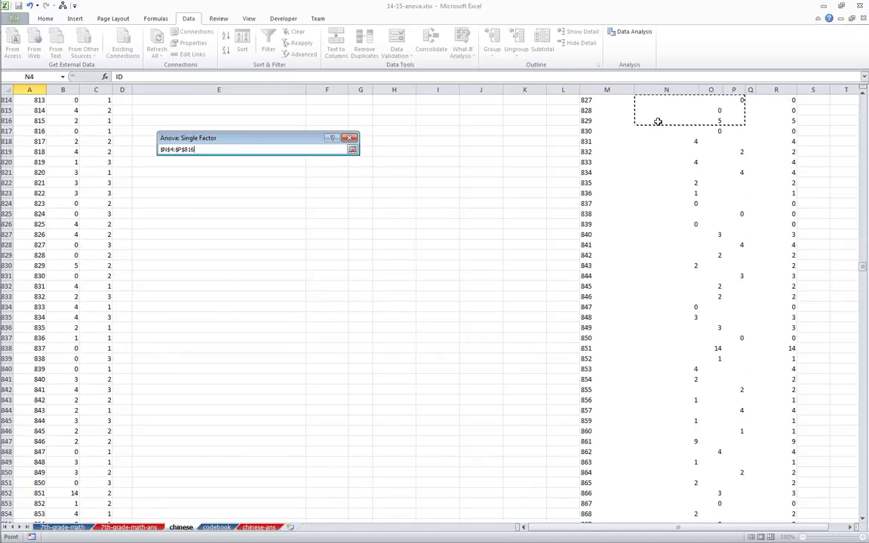
scroll(658, 121, "down", 14)
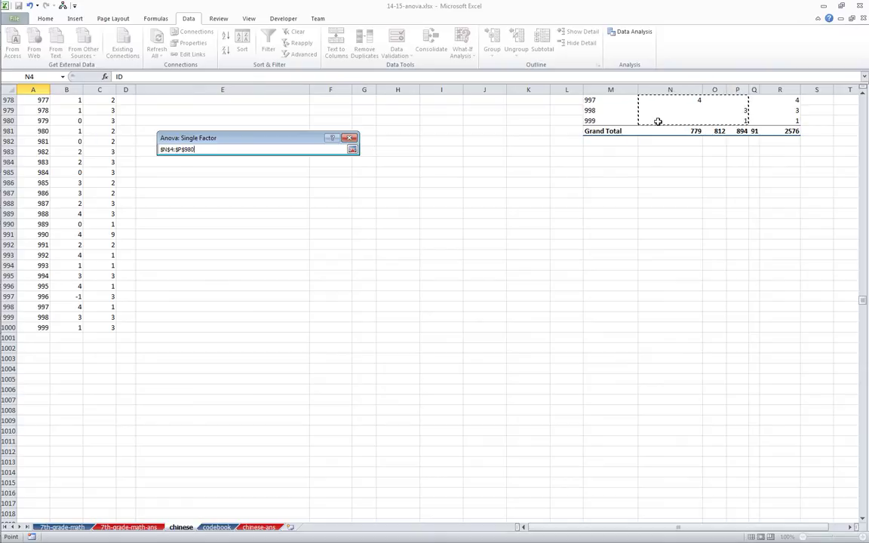
scroll(658, 121, "down", 14)
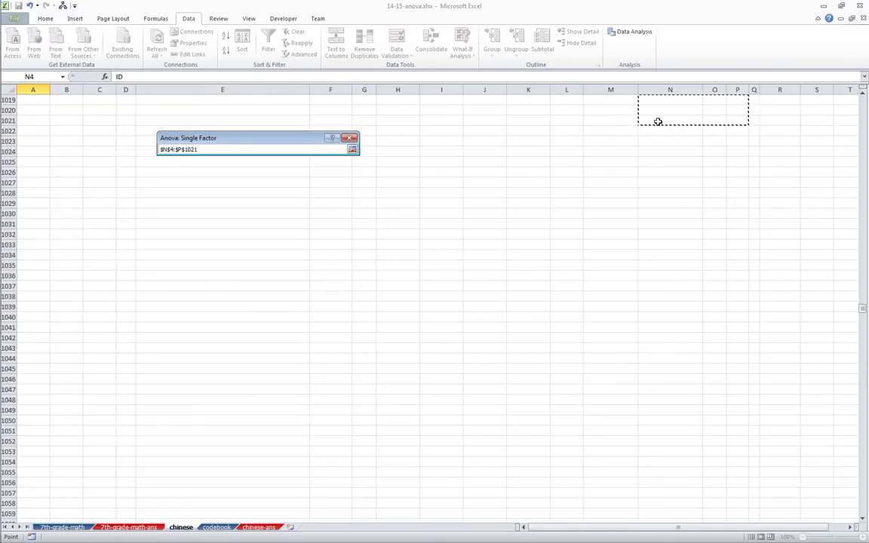
scroll(658, 121, "up", 14)
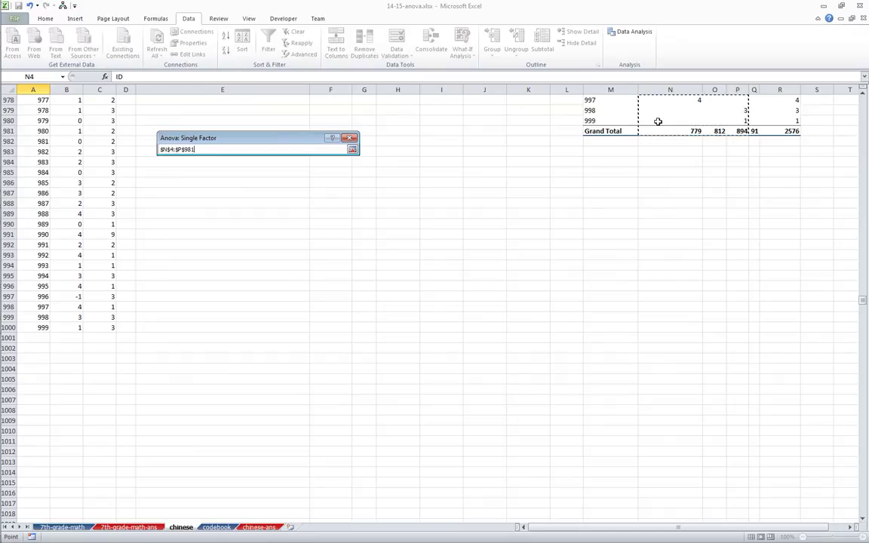
left_click_drag(658, 122, 657, 121)
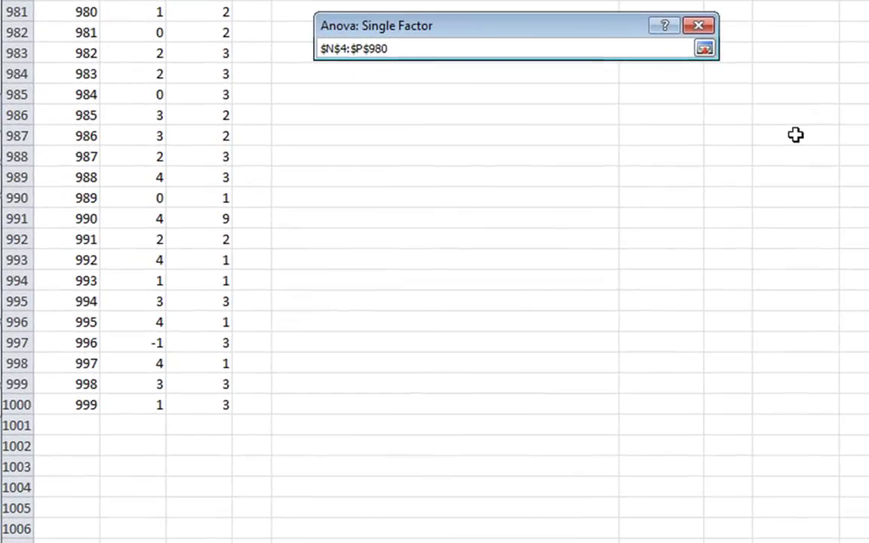
key("Return")
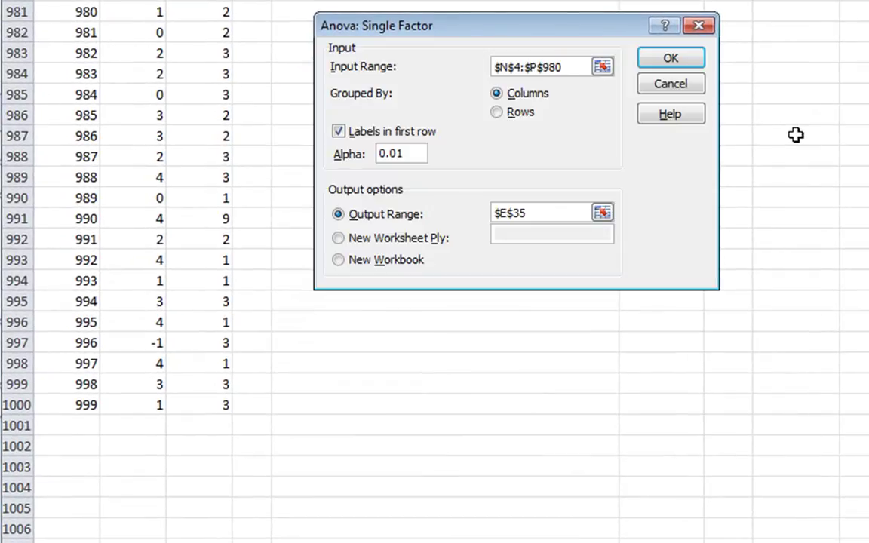
Step: Run the single-factor ANOVA with alpha .01 and the output range starting at $E$35, directly below the step 3 heading
double_click(408, 151)
type(".")
left_click_drag(534, 214, 498, 221)
key("BackSpace")
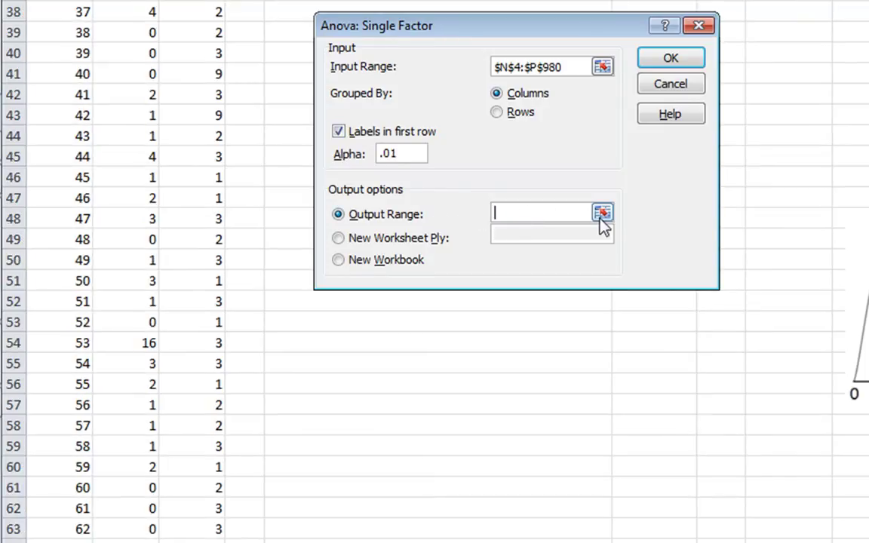
left_click(603, 213)
left_click(472, 151)
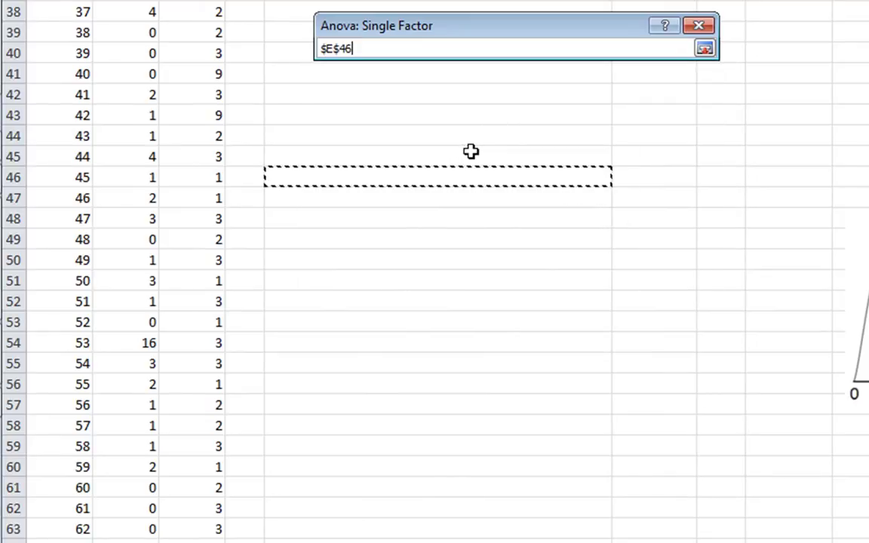
scroll(471, 151, "up", 1)
scroll(462, 138, "up", 3)
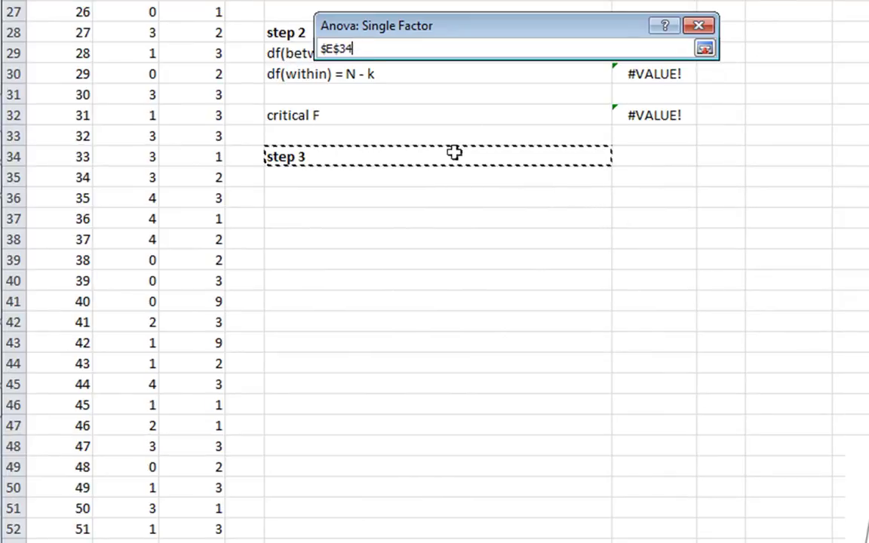
left_click(399, 179)
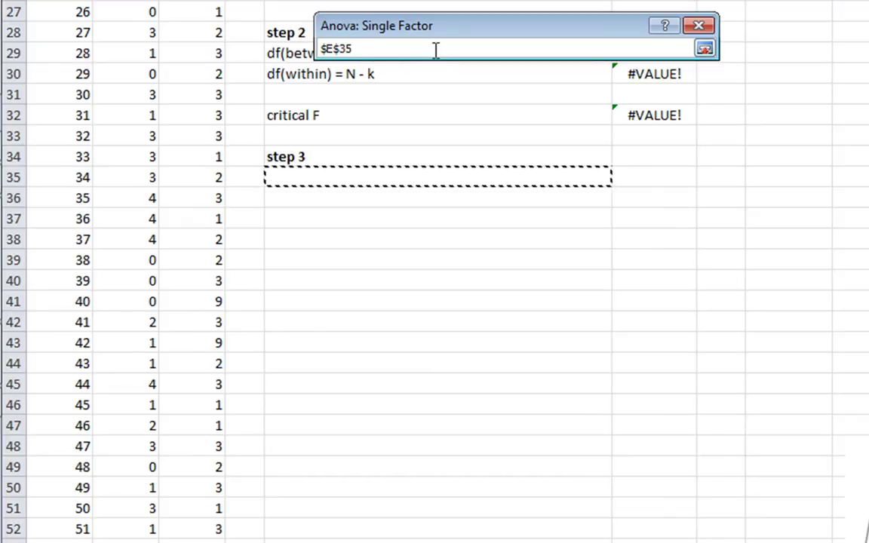
key("Return")
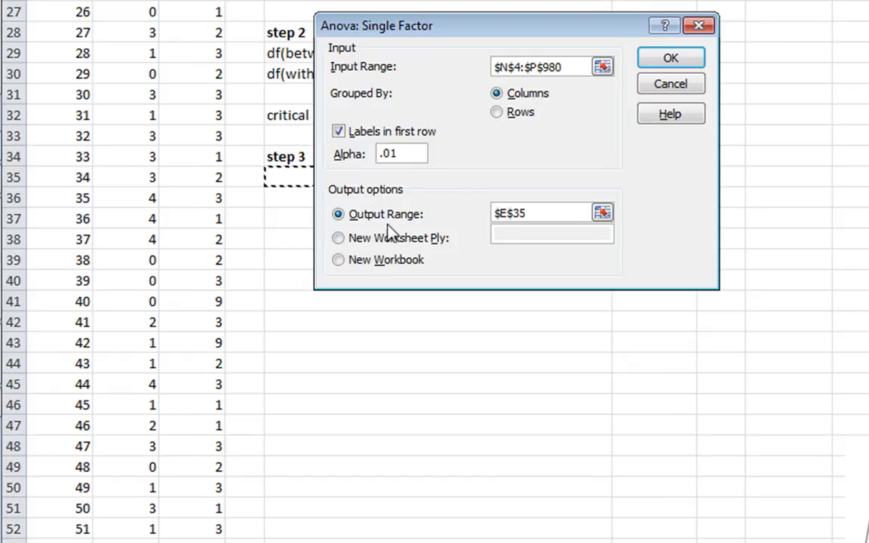
left_click(669, 61)
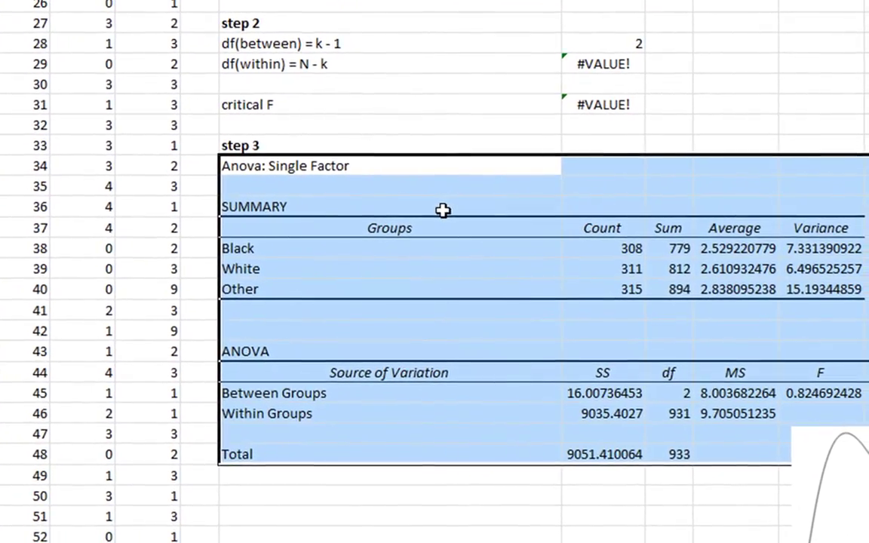
Step: Sum the Black, White and Other counts in the cell directly below the Count column of the SUMMARY table
left_click(445, 210)
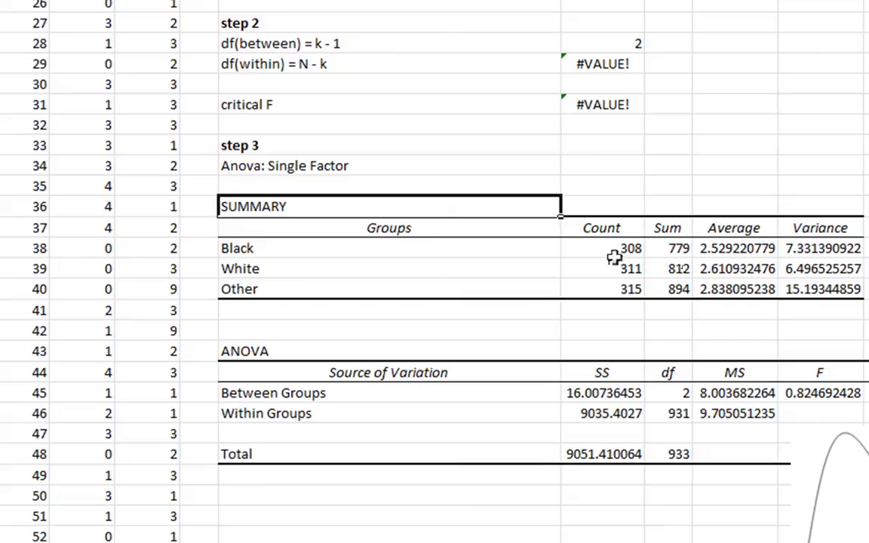
left_click(563, 249)
left_click(544, 252)
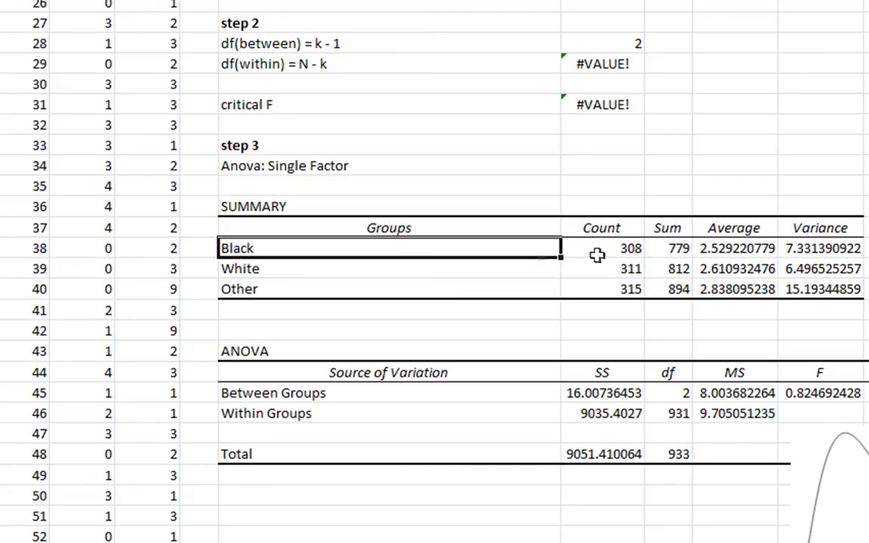
left_click(598, 270)
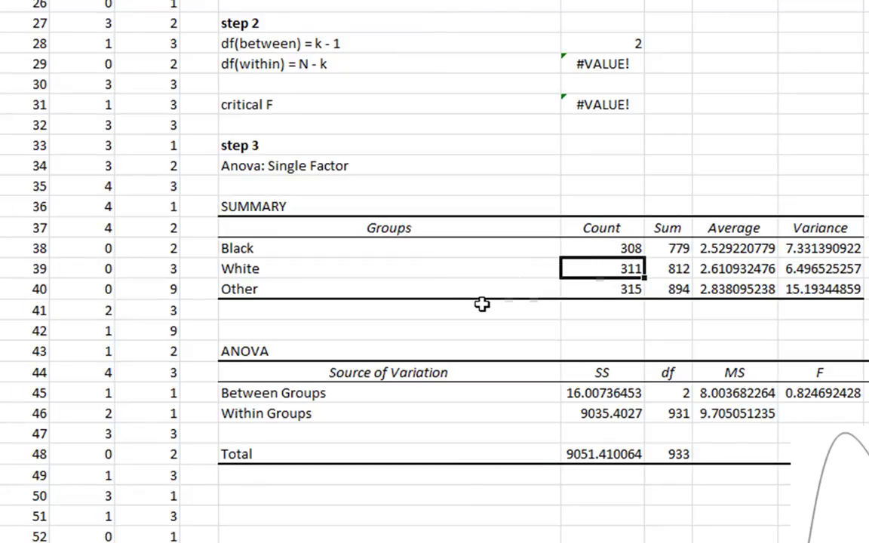
left_click(607, 311)
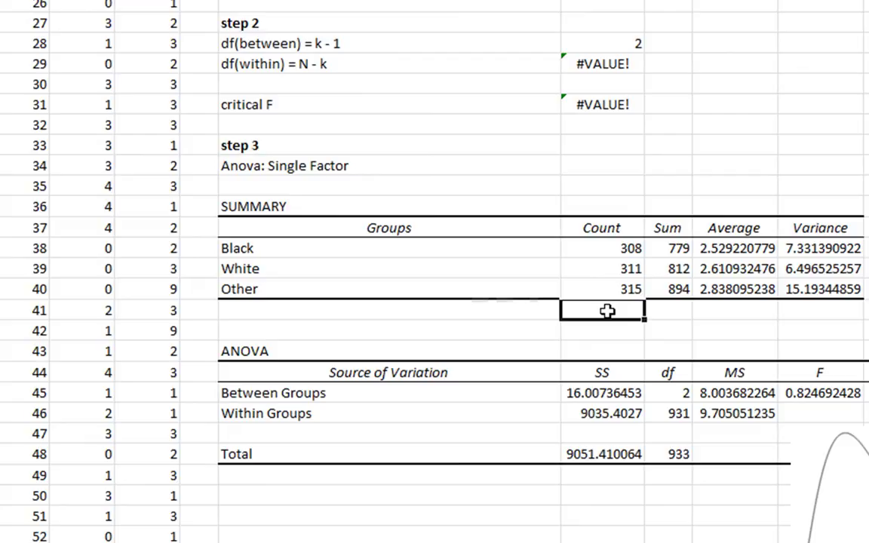
key("alt+equal")
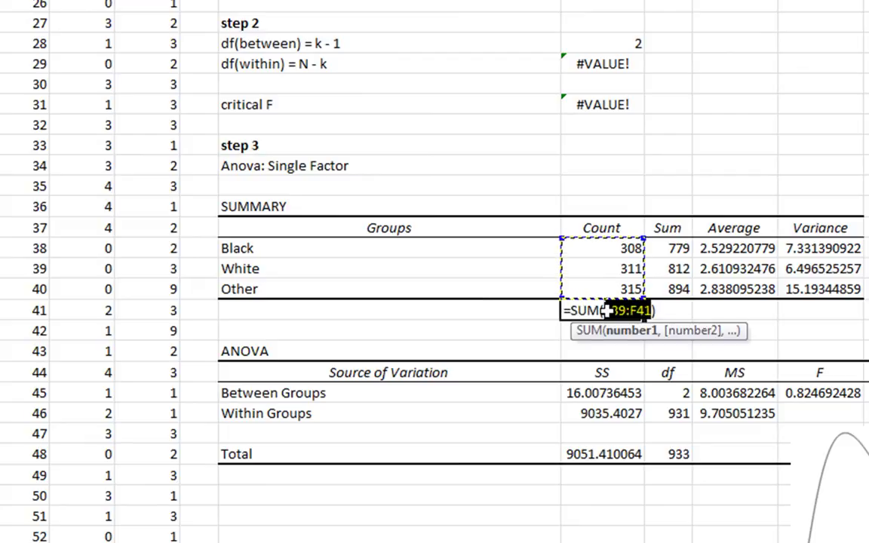
key("Return")
left_click(608, 311)
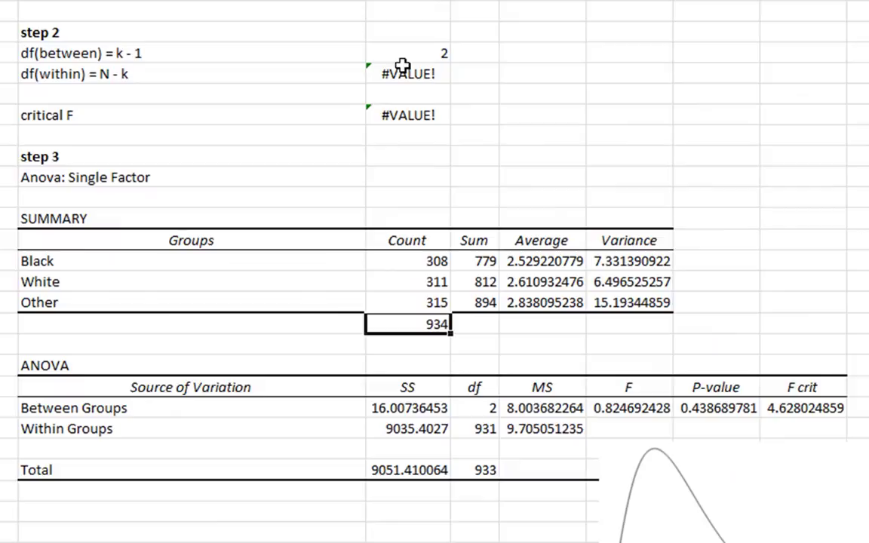
Step: Replace the question mark for N with the formula =F42, linking it to the summed group counts
scroll(403, 68, "up", 2)
scroll(404, 62, "up", 2)
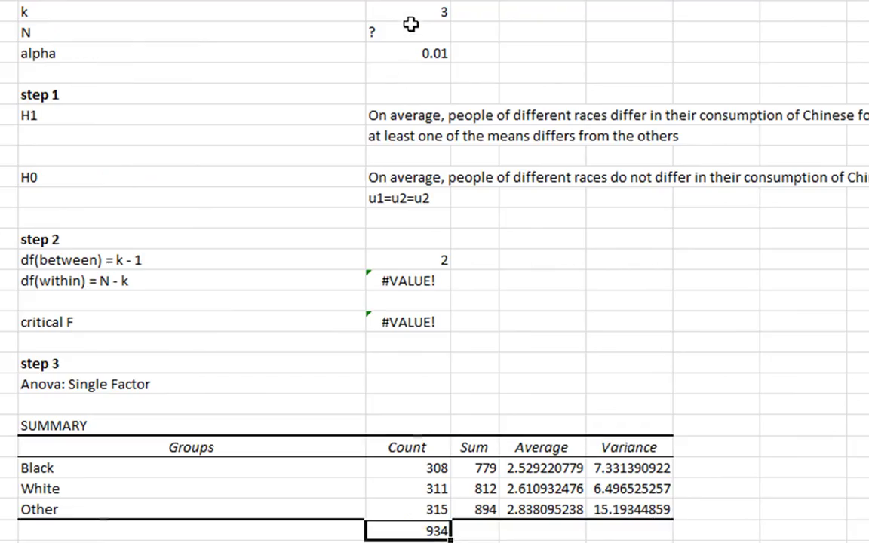
left_click(415, 32)
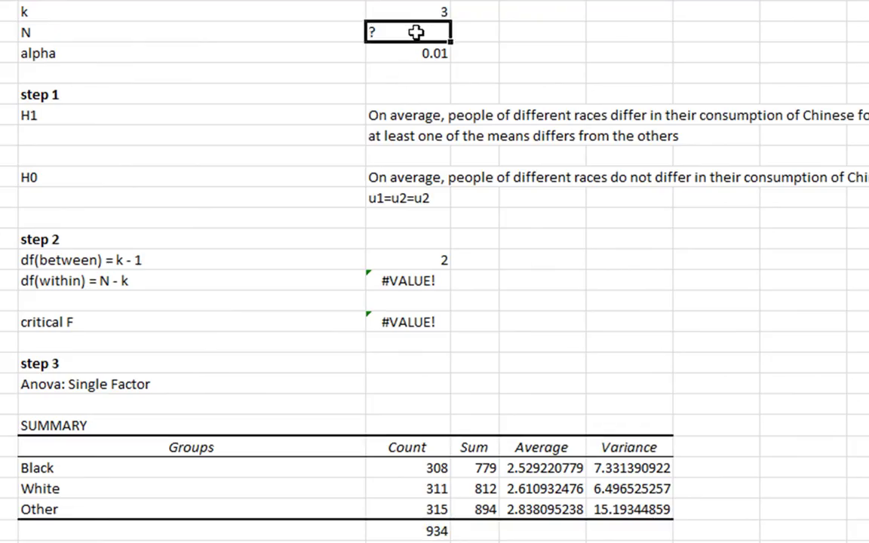
type("=")
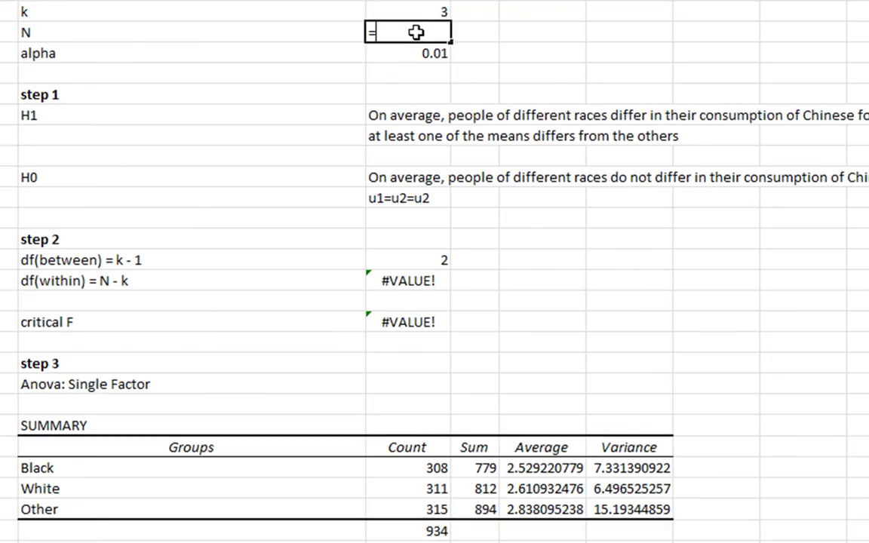
left_click(421, 532)
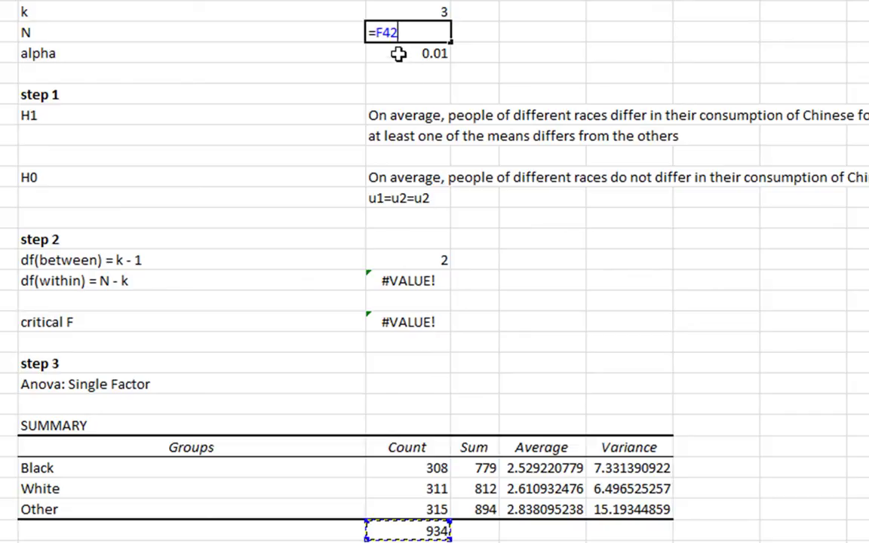
key("Return")
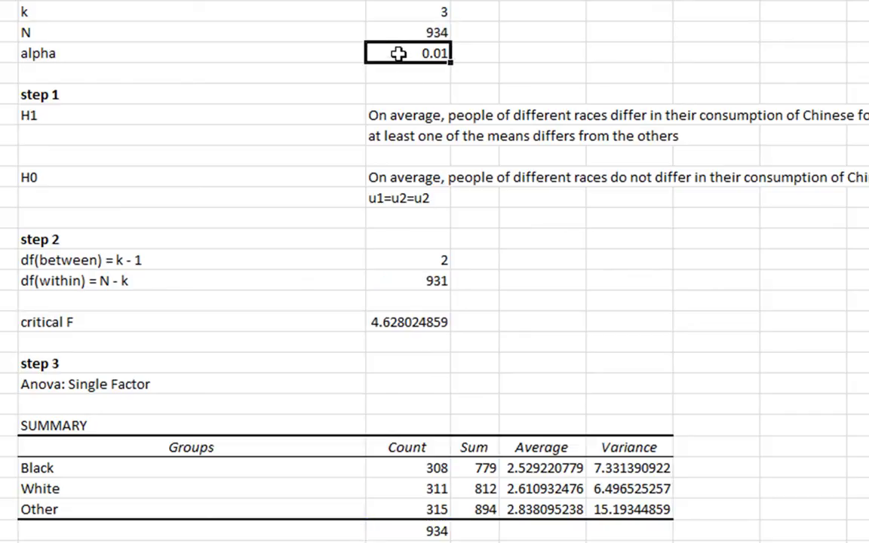
Step: Examine the formulas behind df(within) and critical F to check which cells they reference
left_click(414, 281)
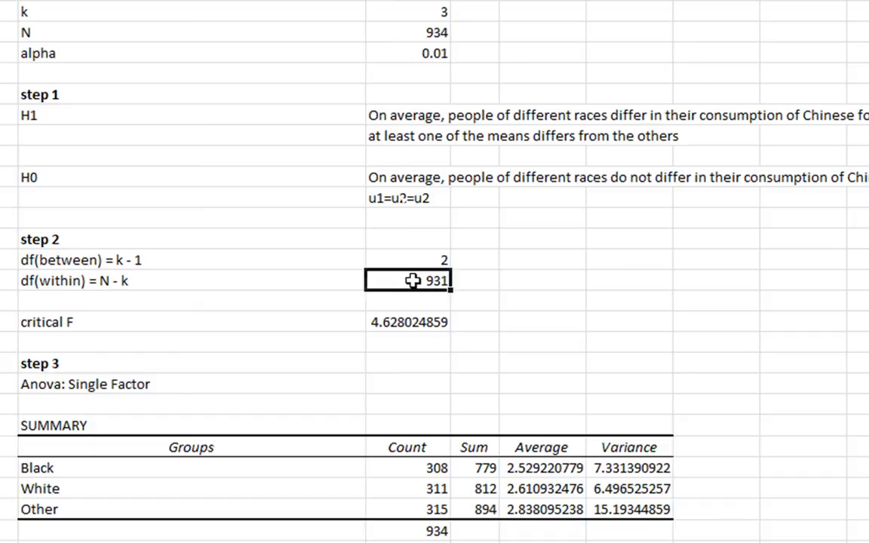
key("F2")
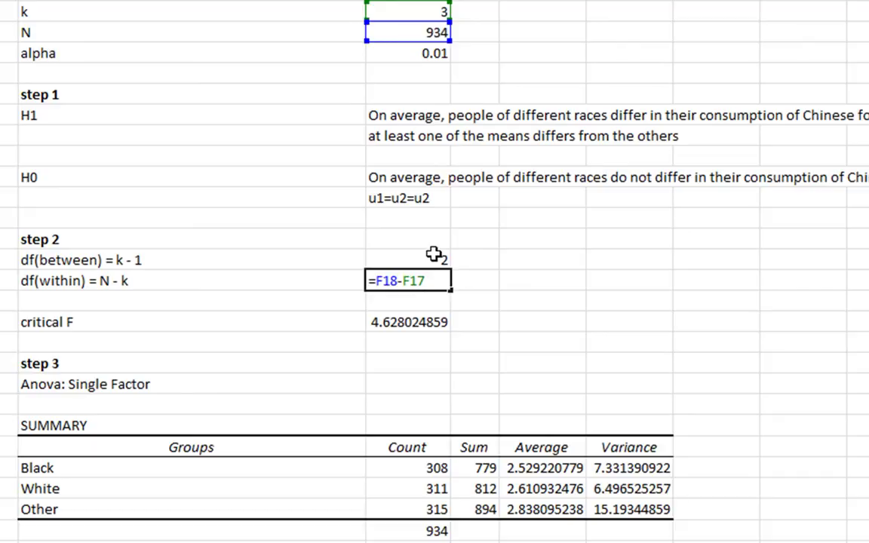
key("Escape")
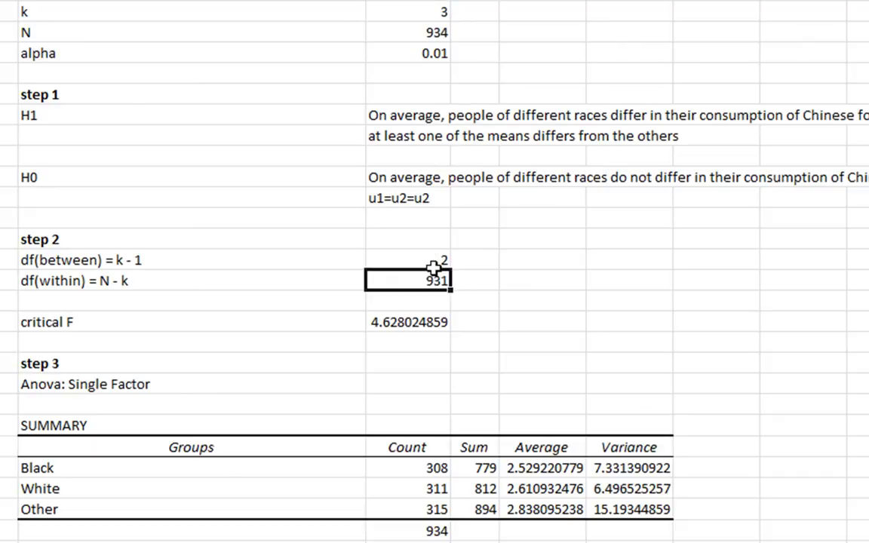
left_click(427, 323)
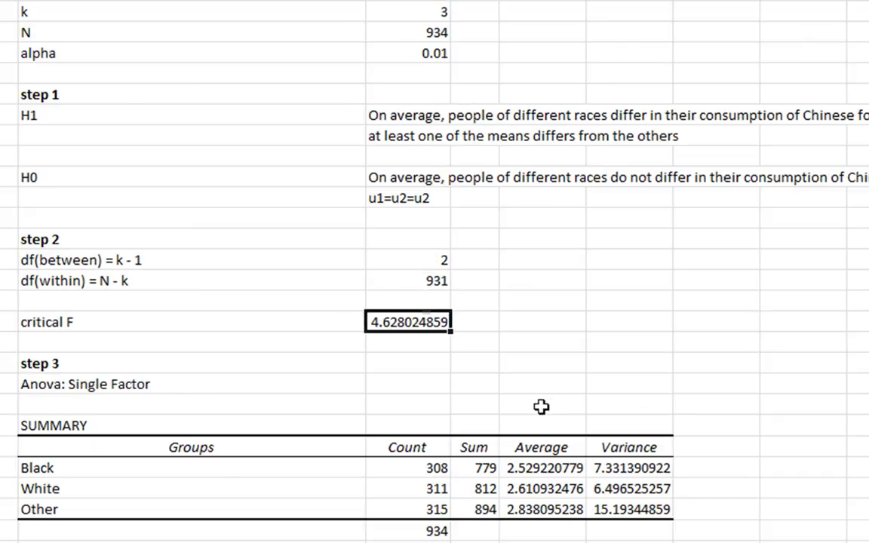
key("F2")
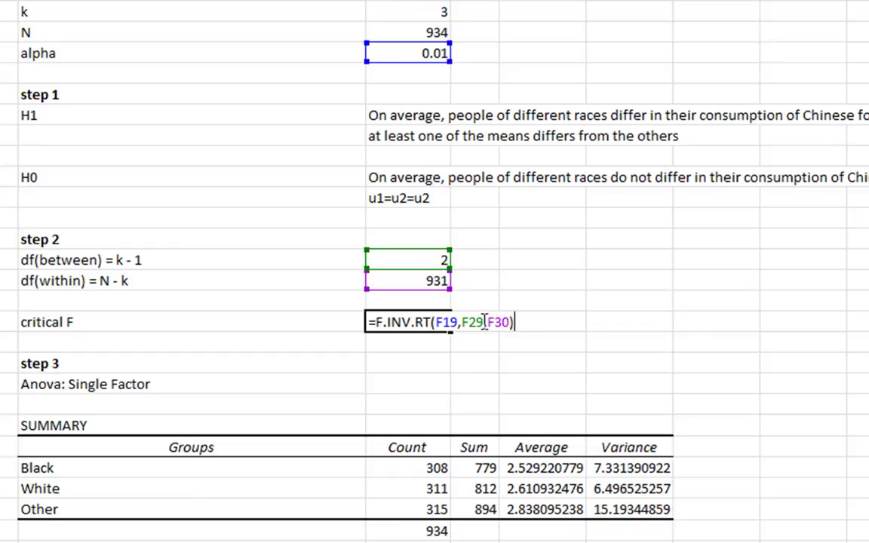
key("Return")
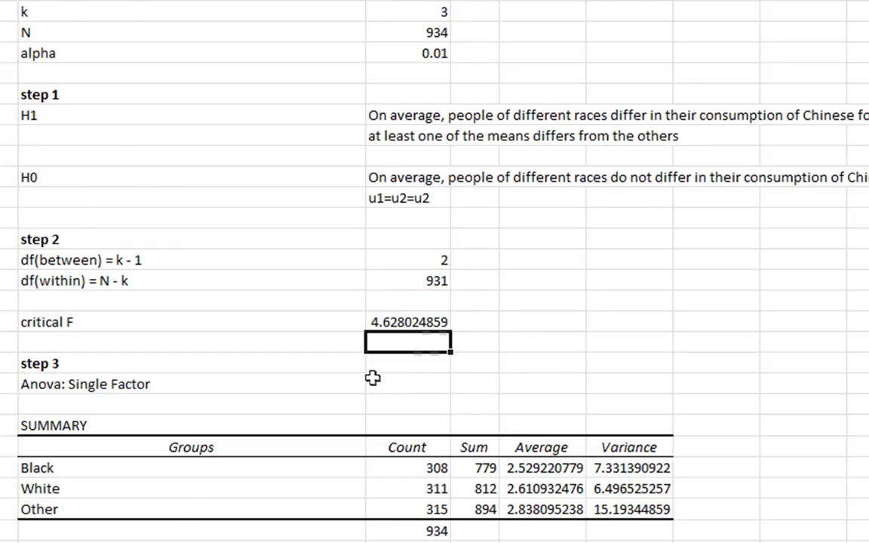
Step: Add a "sample F" label below the ANOVA table and link the adjacent cell to the table's F value with =I46
scroll(370, 378, "down", 4)
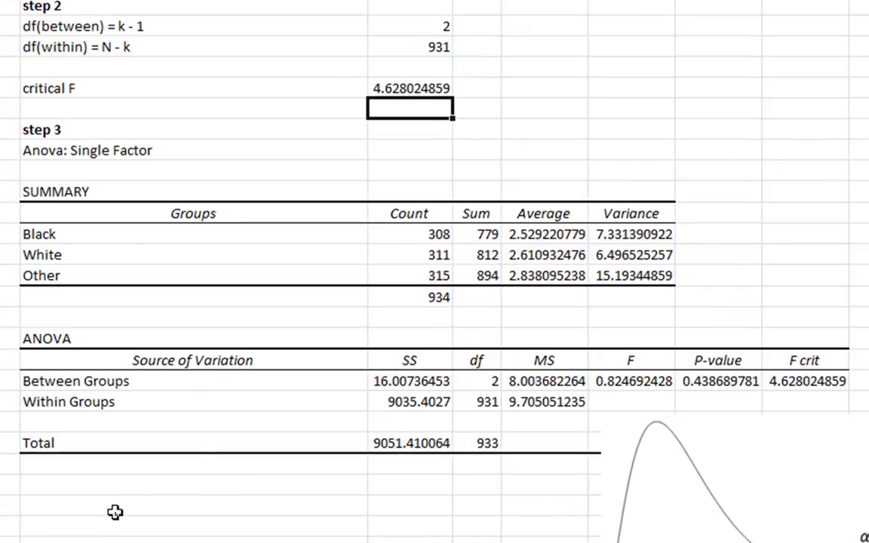
left_click(100, 504)
type("sample F")
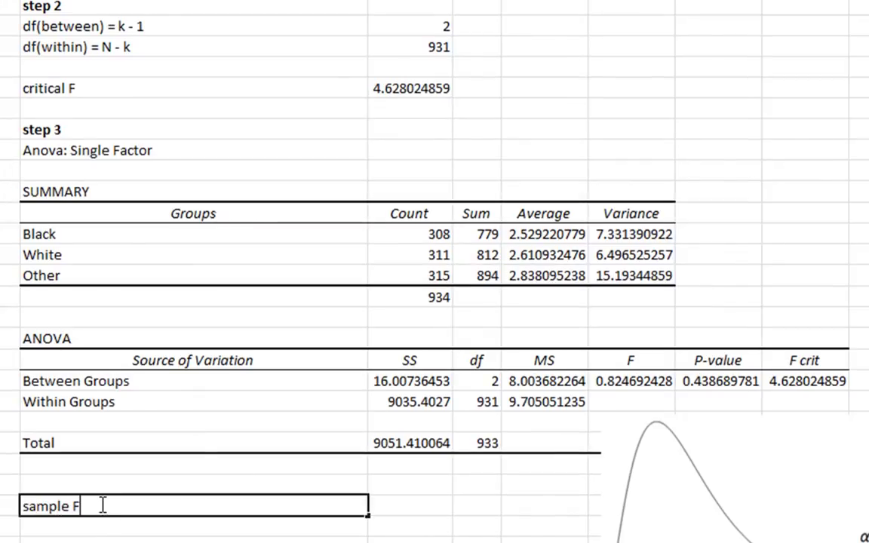
key("Tab")
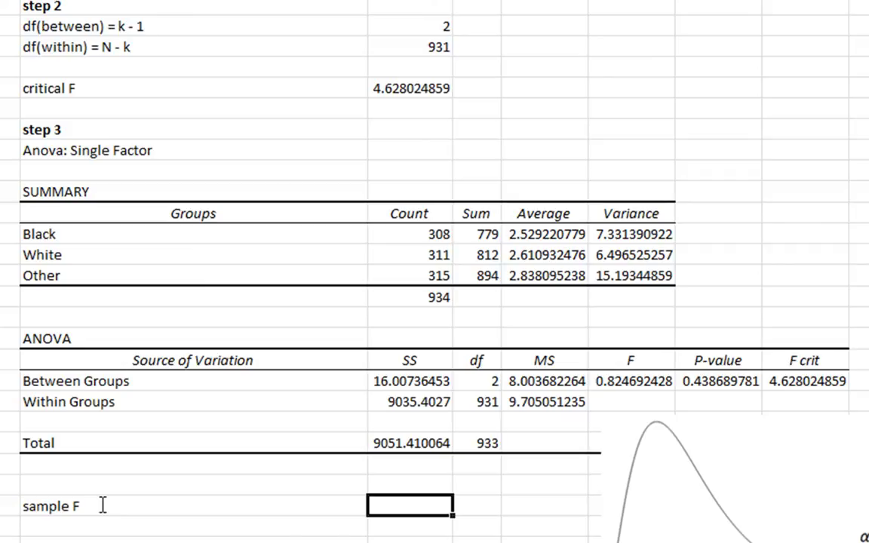
type("=")
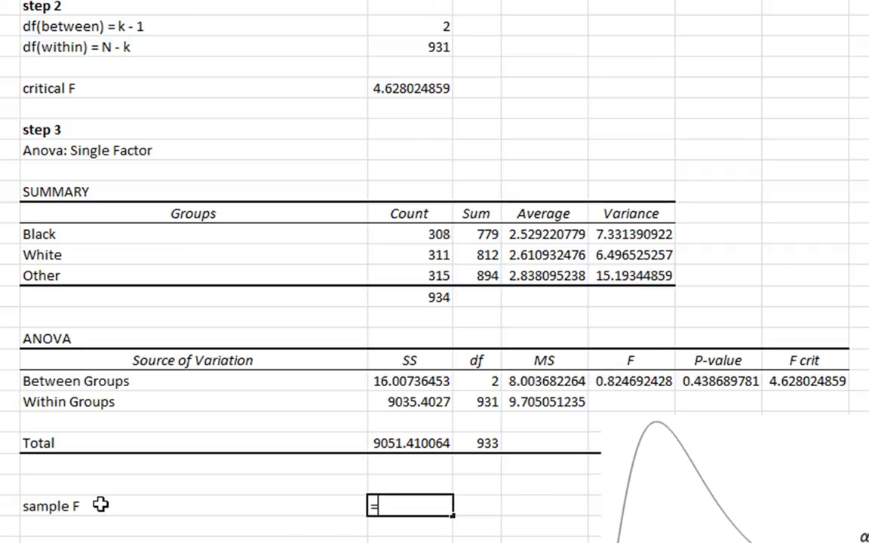
left_click(613, 377)
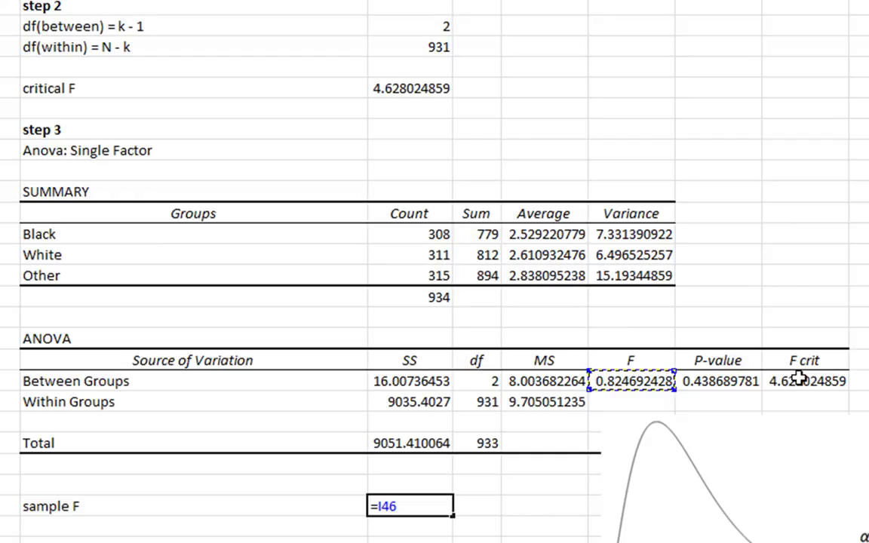
key("Return")
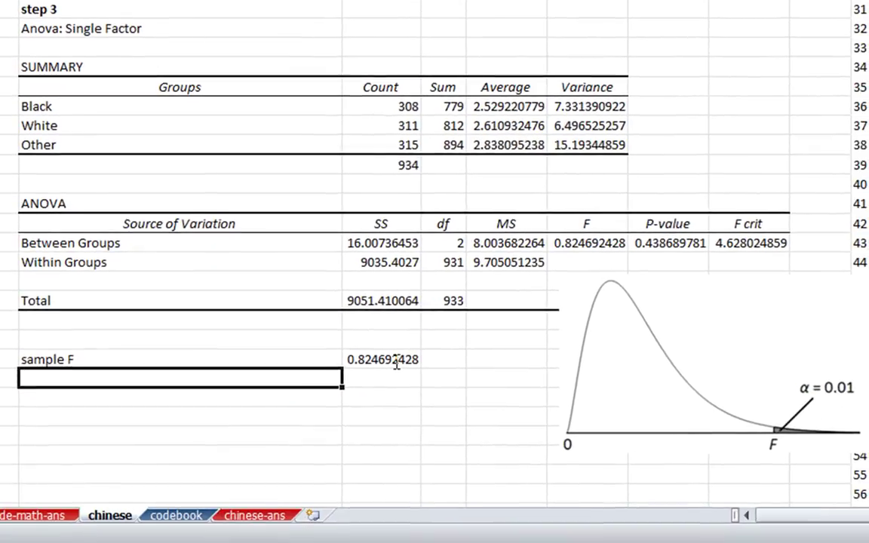
left_click(396, 361)
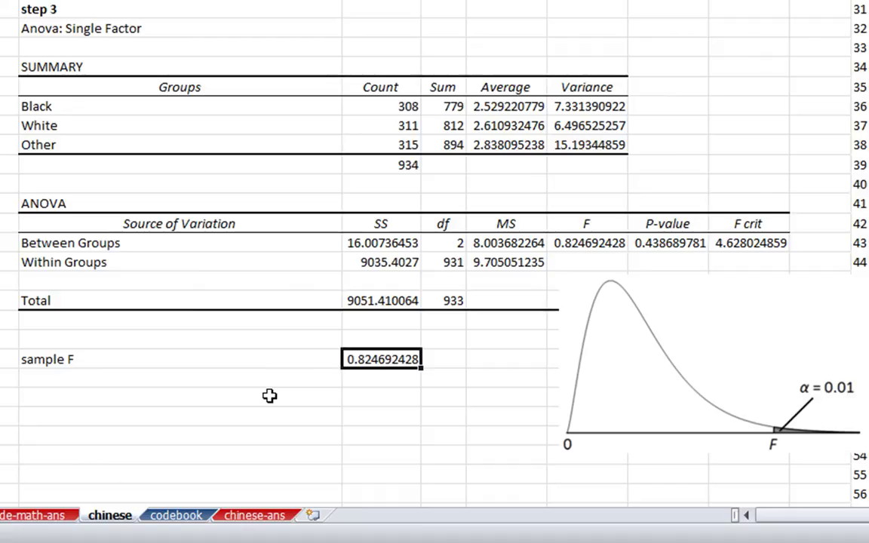
Step: Add a bold "step 4" heading below the sample F row
left_click(151, 413)
type("step 4")
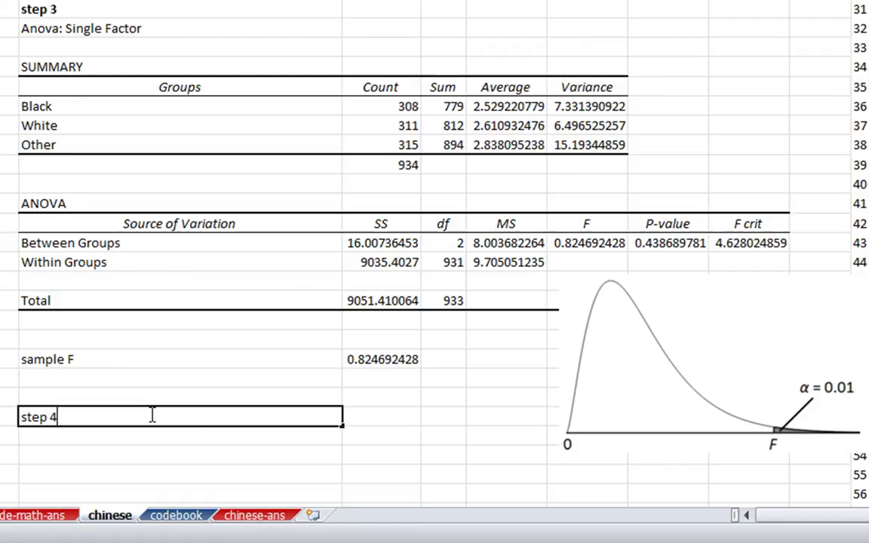
key("Tab")
left_click(152, 414)
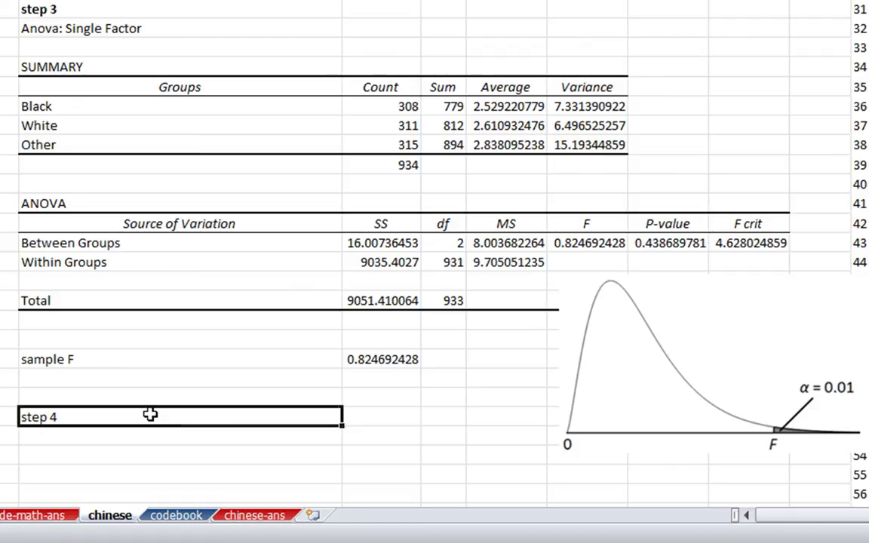
key("ctrl+b")
Step: Beside the step 4 heading, write "Sample F is smaller than our critical F" with "go with H0" in the cell below
key("Tab")
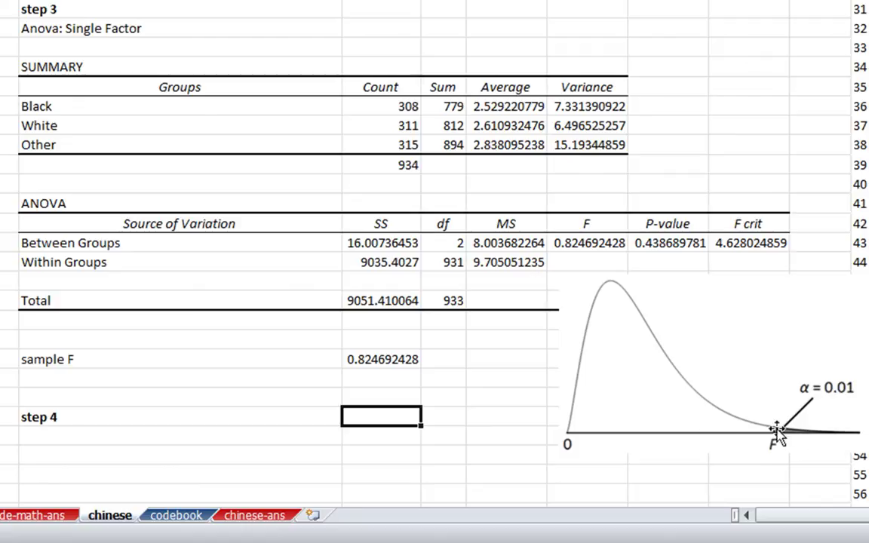
type("S")
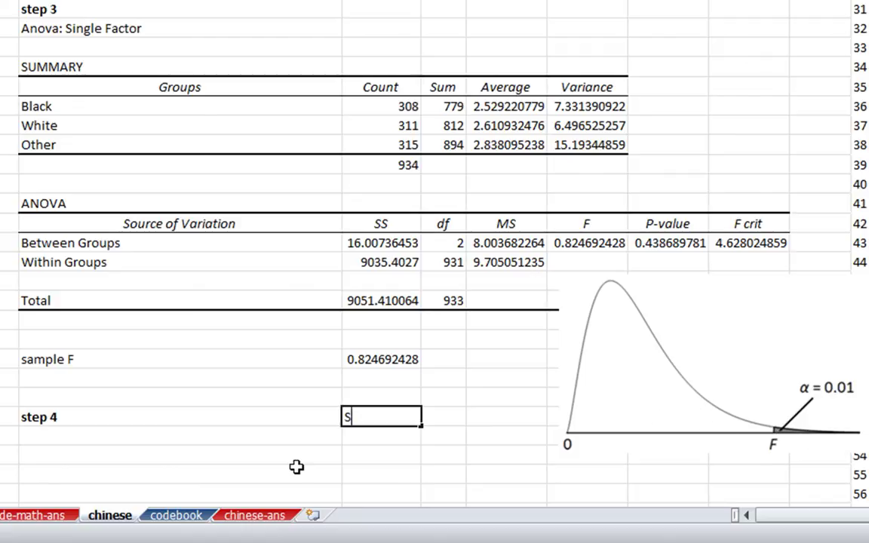
type("ample F")
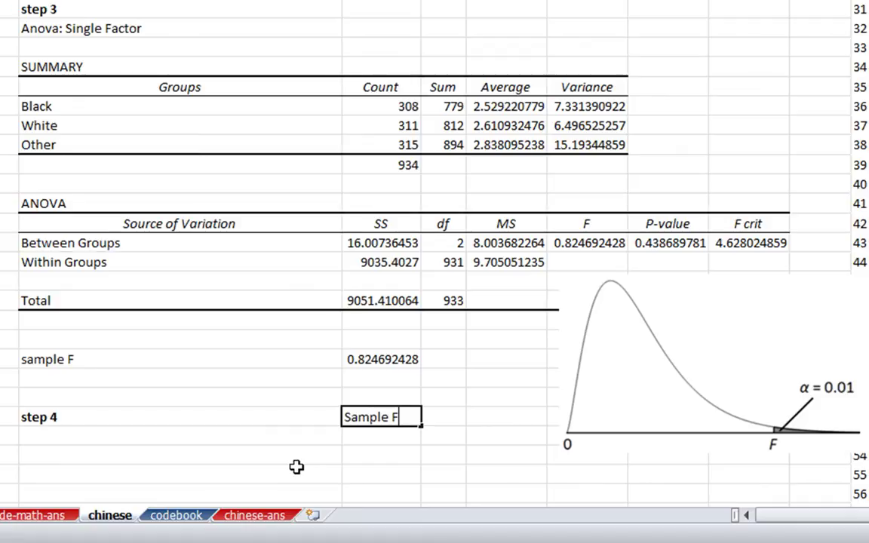
type(" is smaller ")
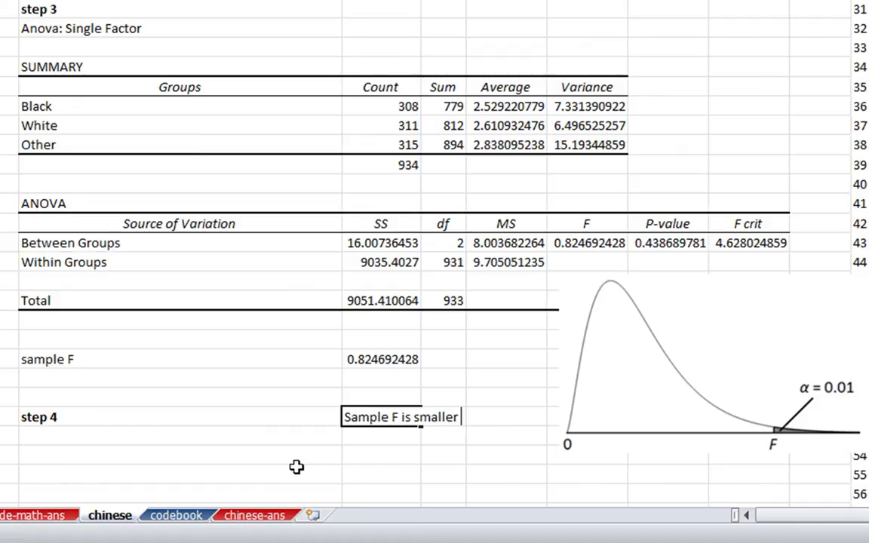
type("than our critical F")
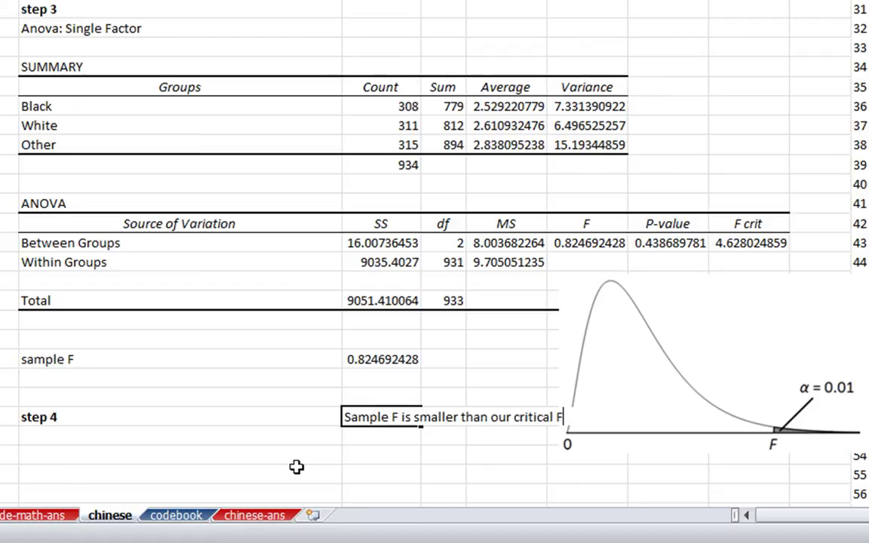
key("Return")
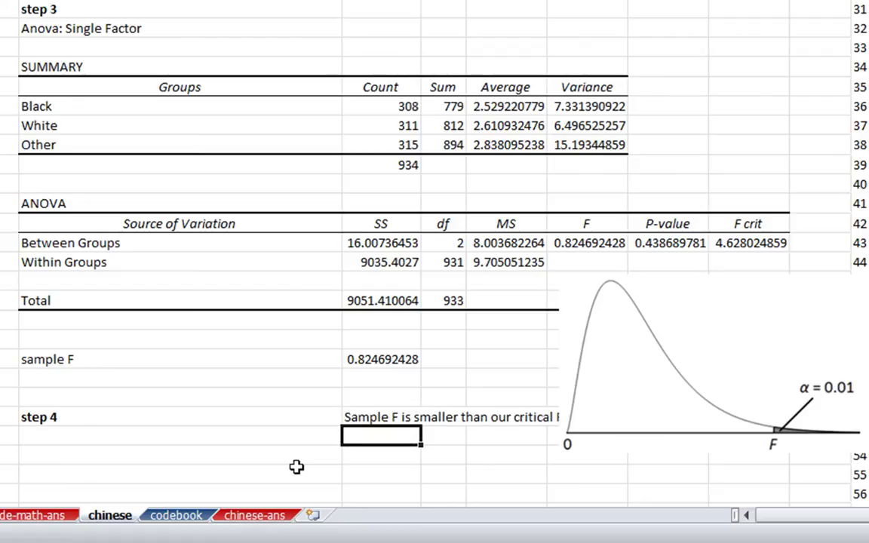
type("go with H")
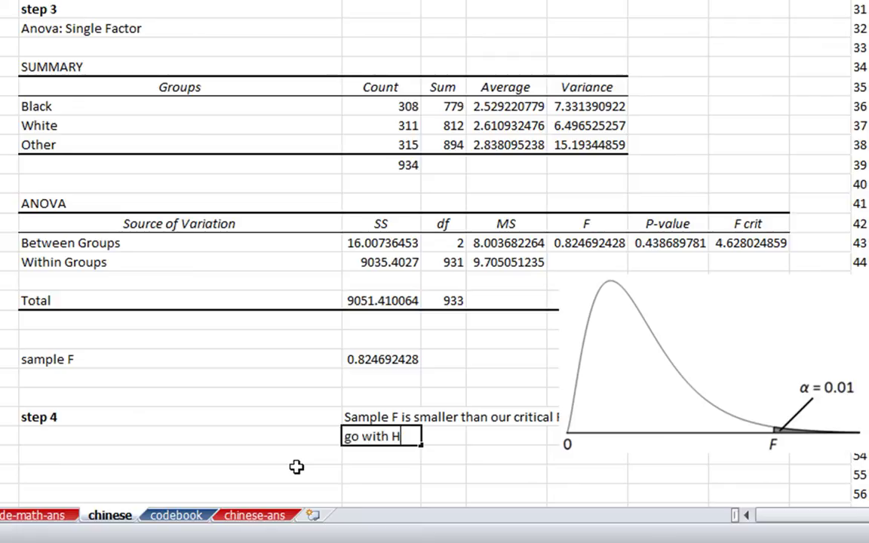
type("0")
key("Return")
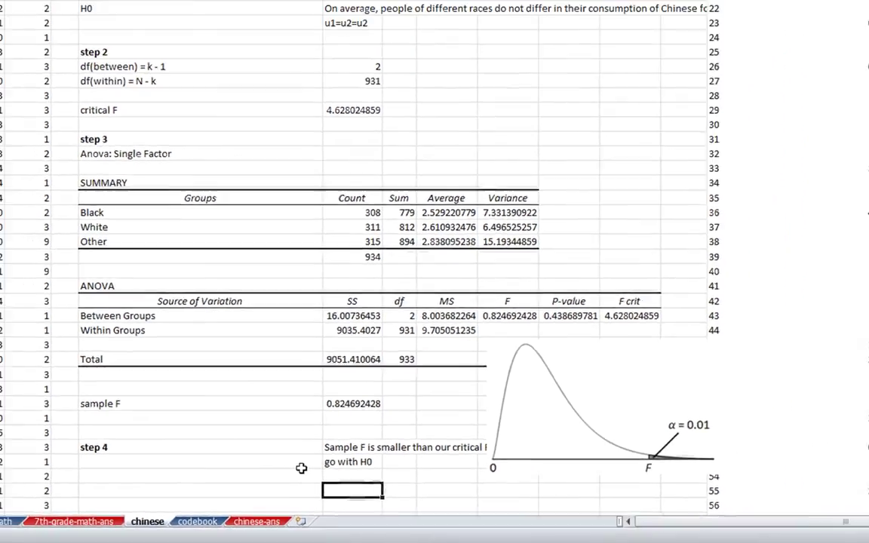
Step: Add a bold "step 5" heading in E58 and link the adjacent cell to the written H0 statement with =F24
type("ste")
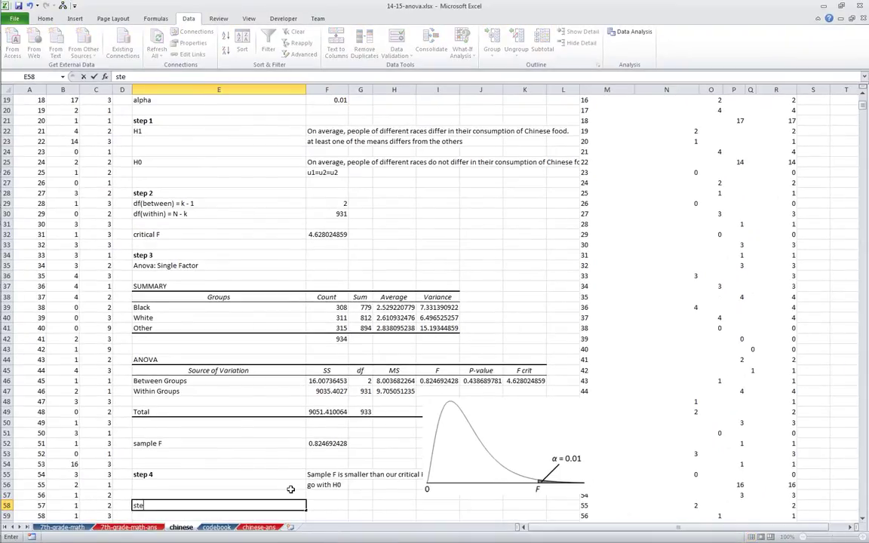
type("p 5")
key("ctrl+Return")
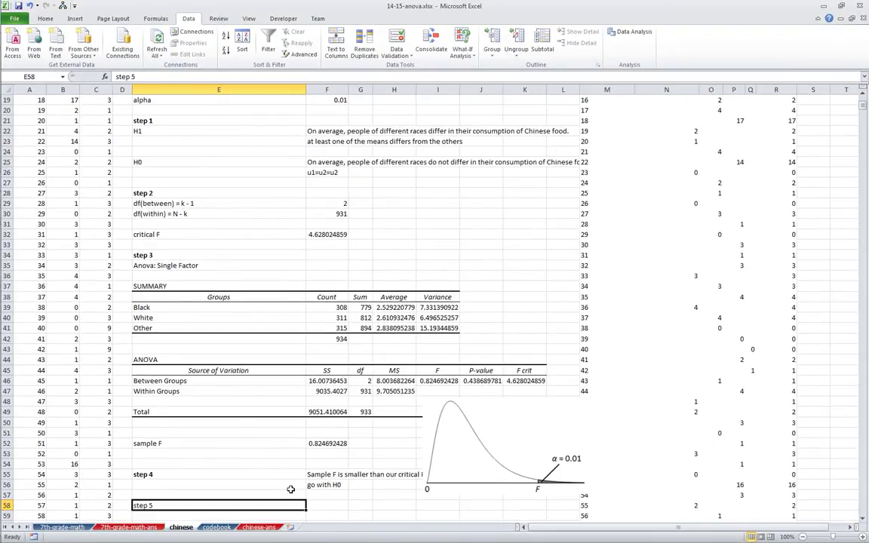
key("Tab")
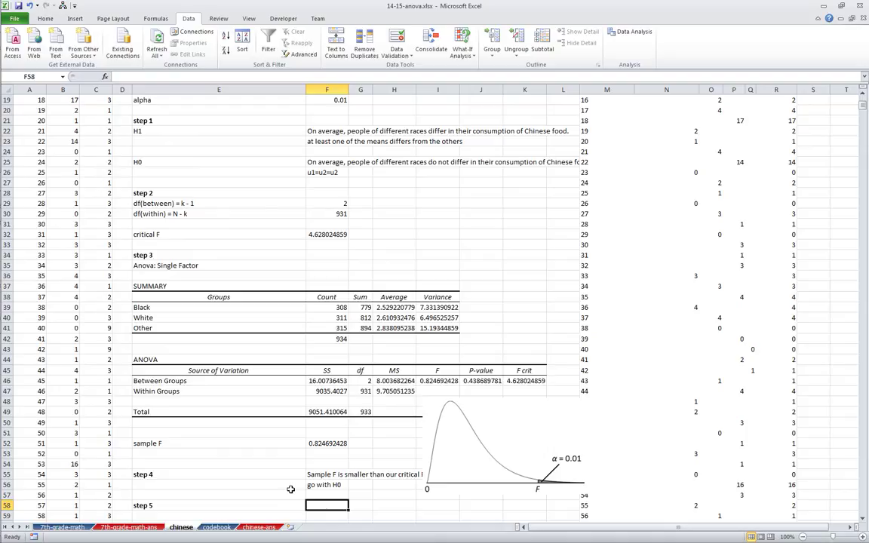
type("=")
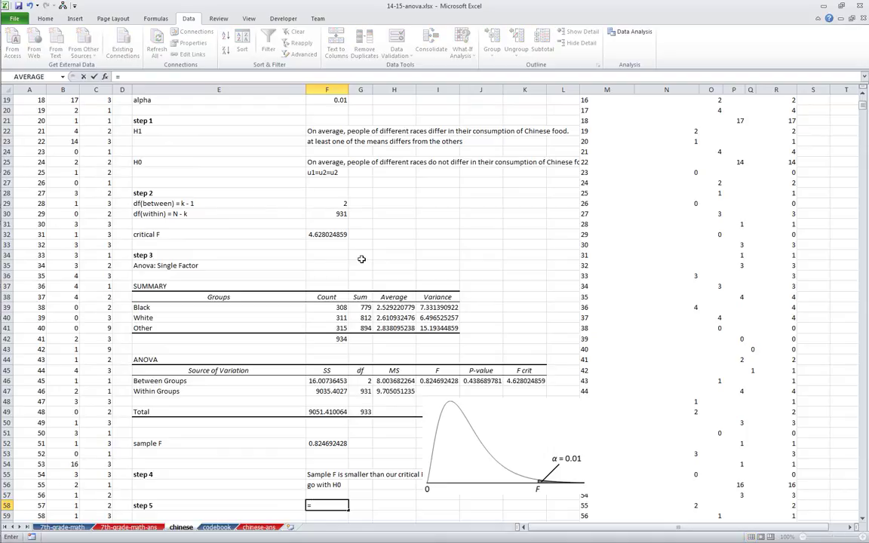
left_click(326, 162)
key("Return")
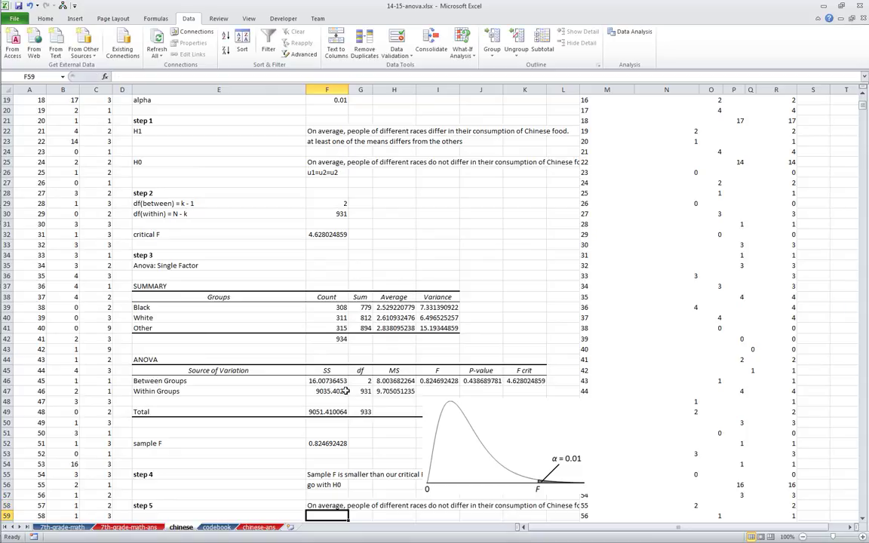
Step: Enter the significance note "(p > .01)" in the cell directly below the step 5 conclusion
left_click(330, 505)
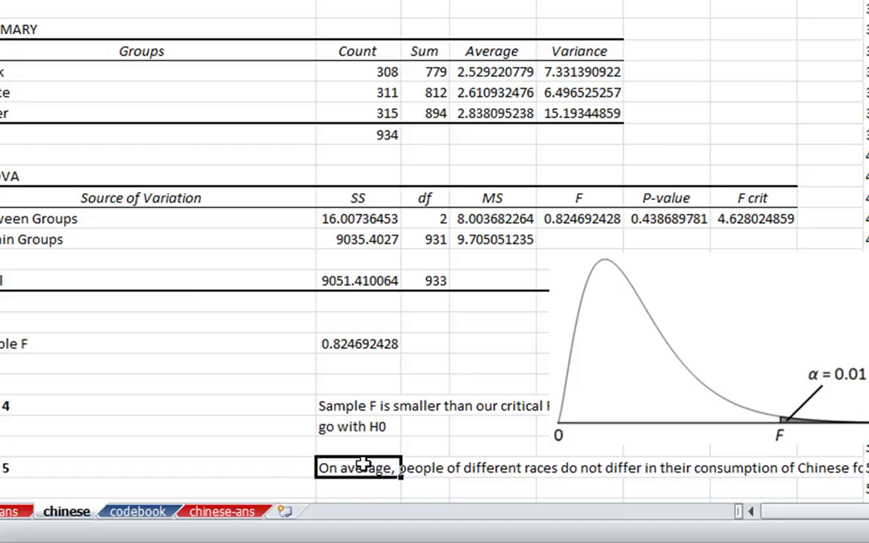
key("Return")
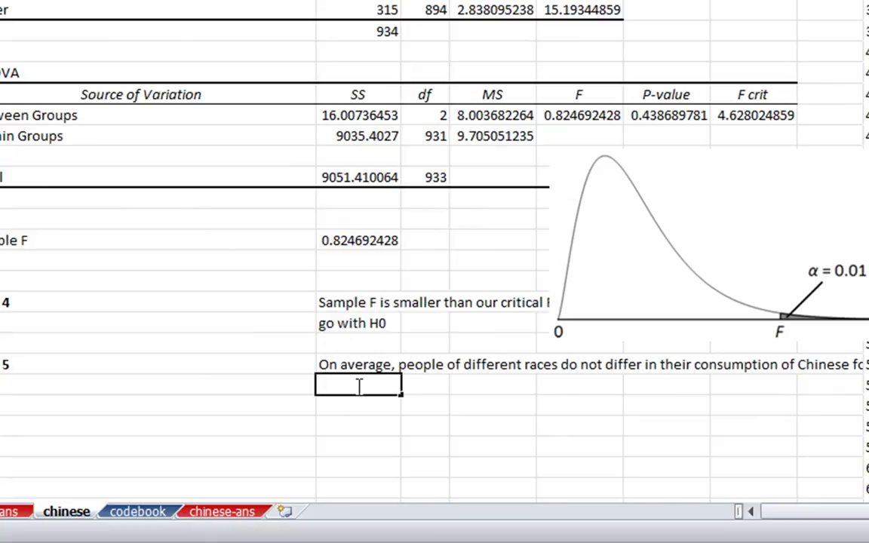
type("(p > .01)")
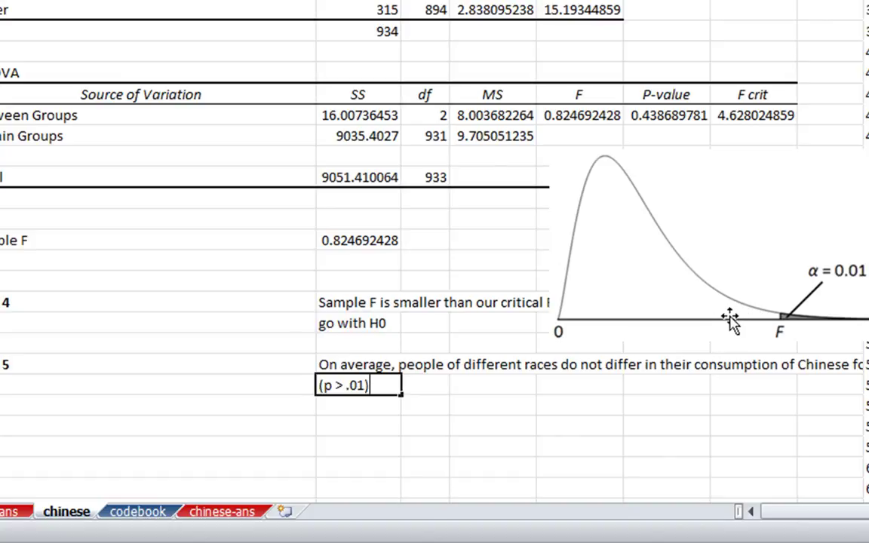
key("Return")
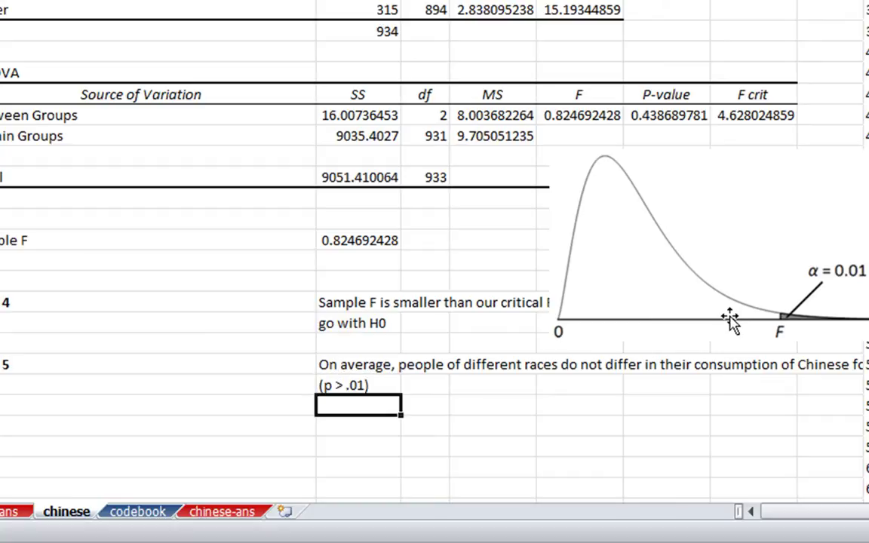